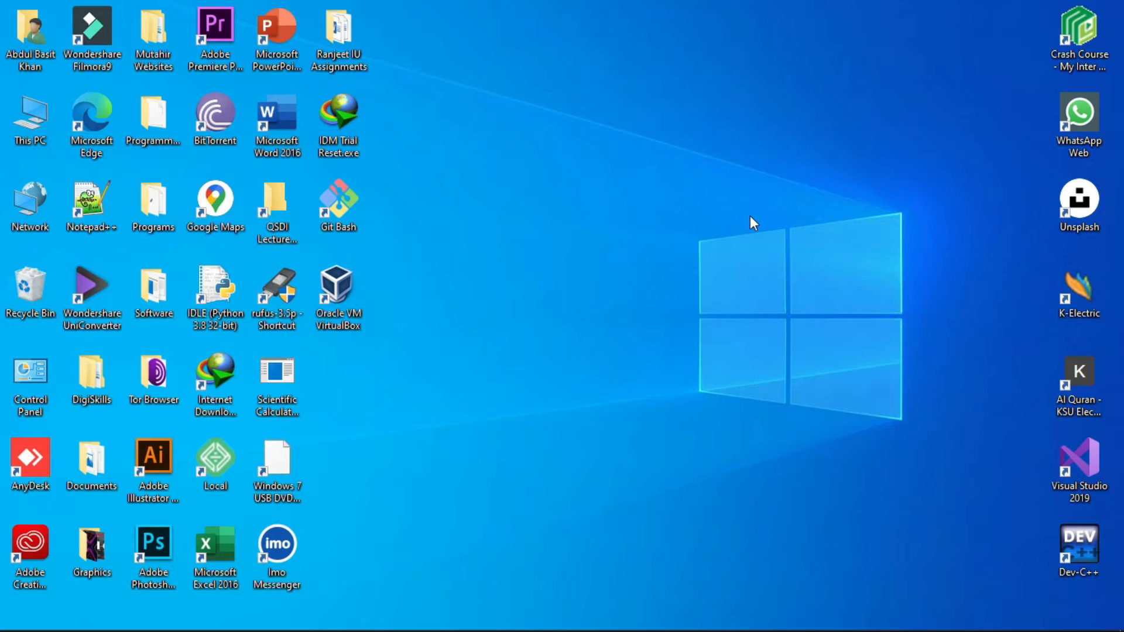
Step: Open Microsoft Edge and go to the Download Windows 10 page from the bookmarks bar
{"action": "double_click", "coordinate": [87, 111]}
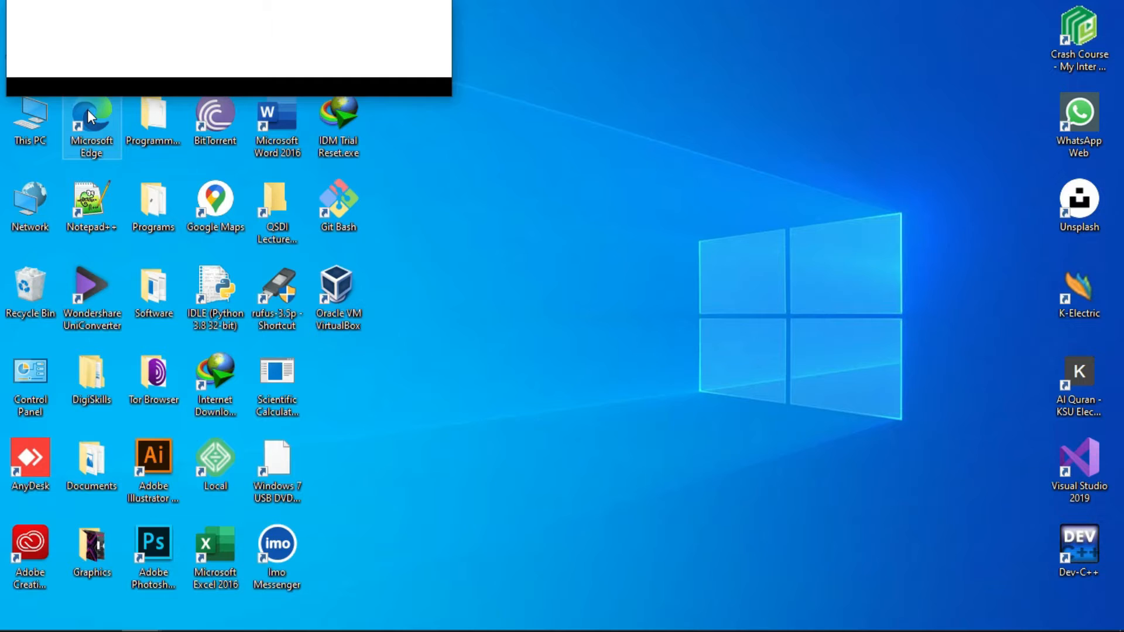
{"action": "left_click", "coordinate": [393, 17]}
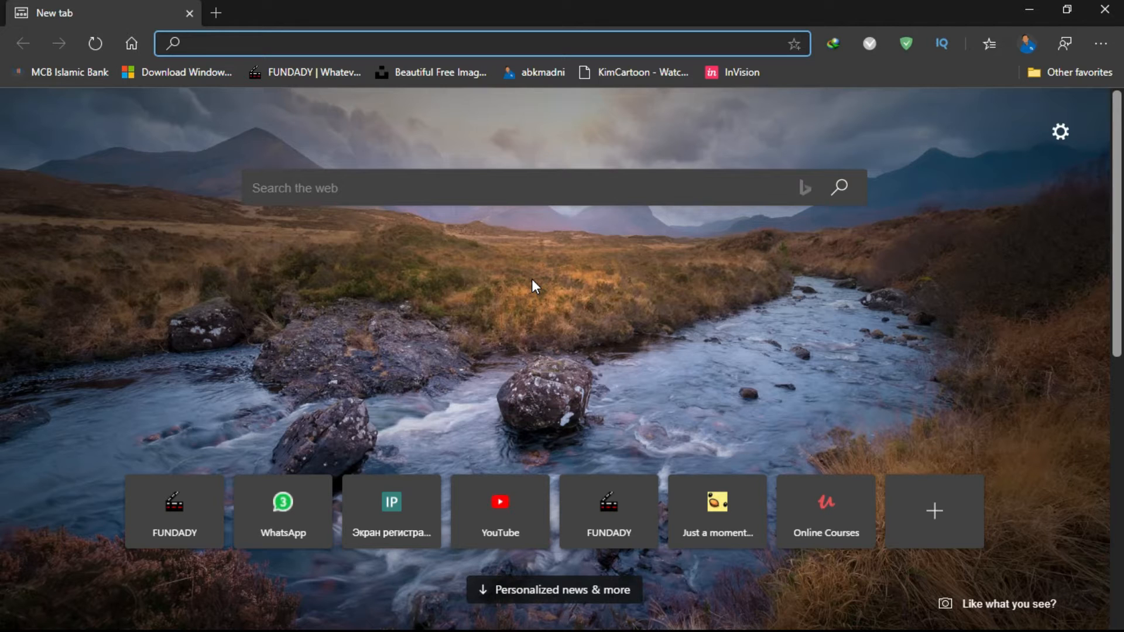
{"action": "left_click", "coordinate": [175, 74]}
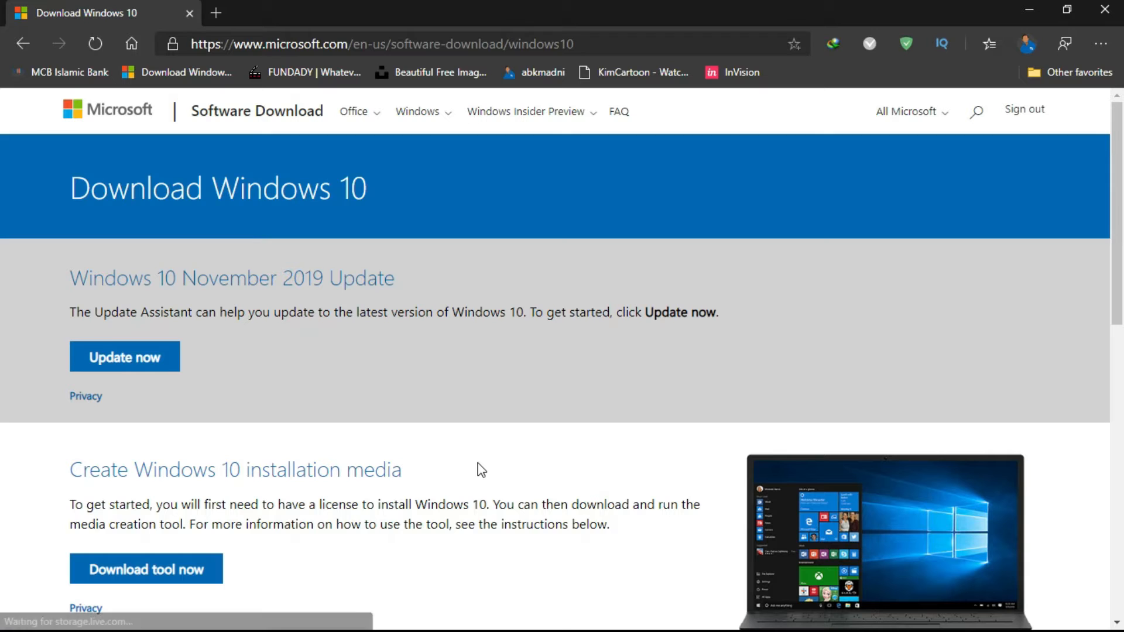
Step: Look over the Create Windows 10 installation media section of the download page
{"action": "scroll", "coordinate": [481, 470], "scroll_direction": "down", "scroll_amount": 1}
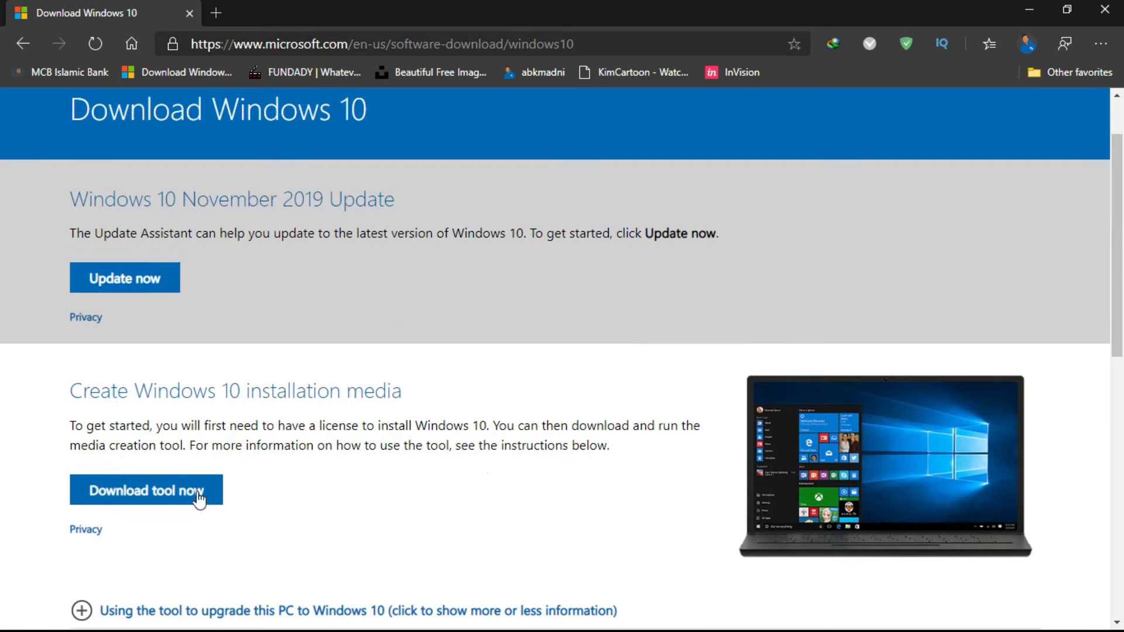
{"action": "left_click", "coordinate": [193, 492]}
{"action": "scroll", "coordinate": [360, 538], "scroll_direction": "up", "scroll_amount": 1}
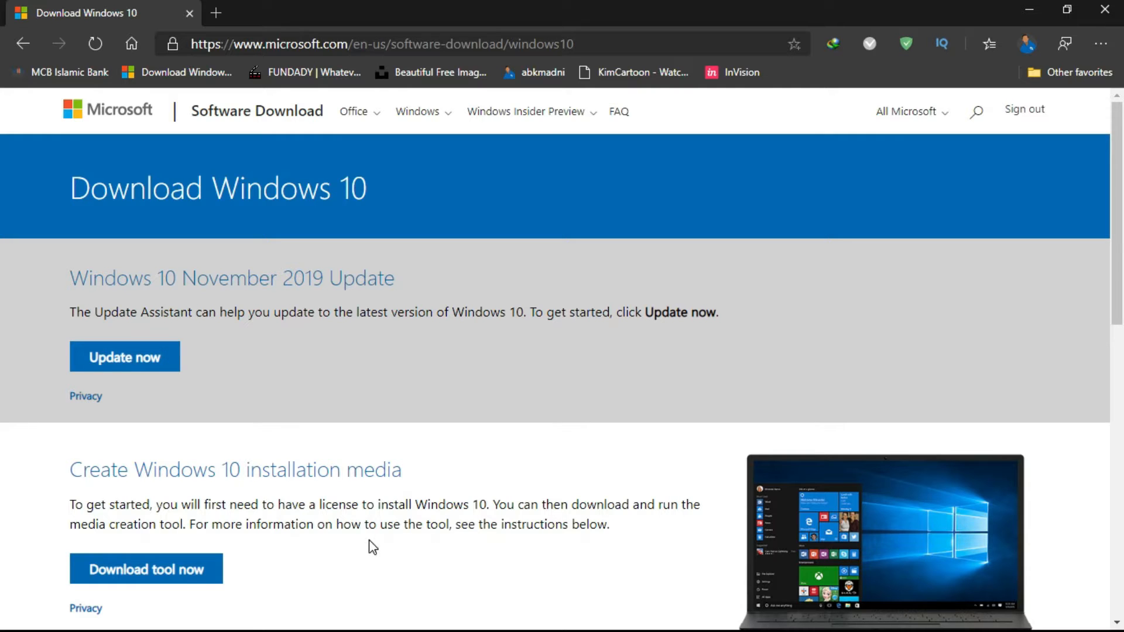
{"action": "left_click", "coordinate": [425, 570]}
Step: Open the browser's Developer tools for the download page
{"action": "left_click", "coordinate": [1101, 46]}
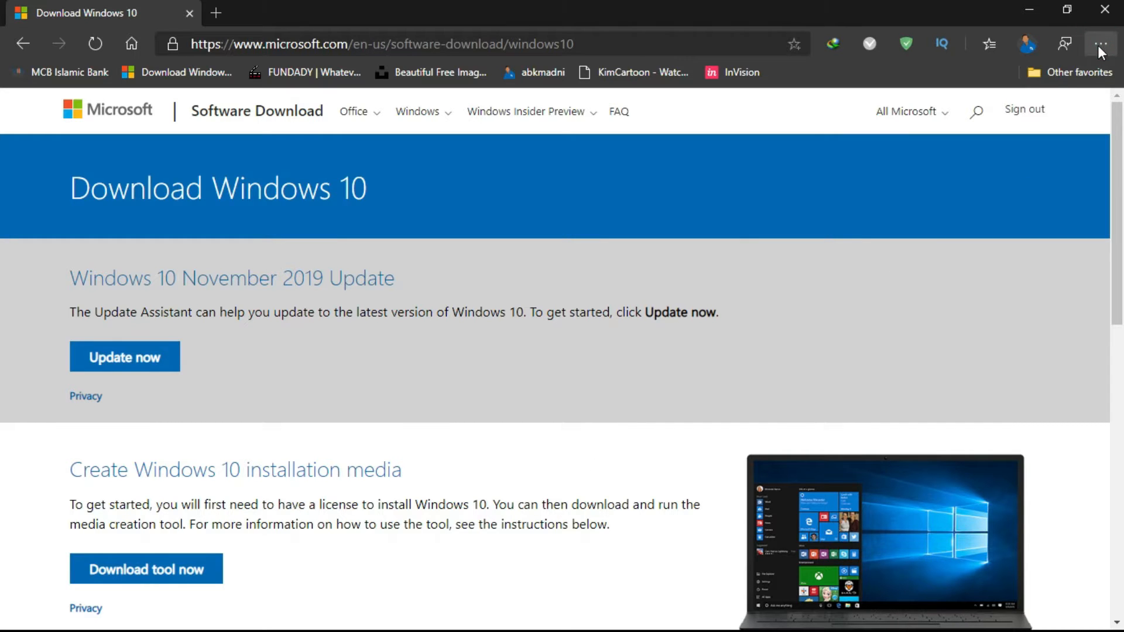
{"action": "left_click", "coordinate": [1101, 47]}
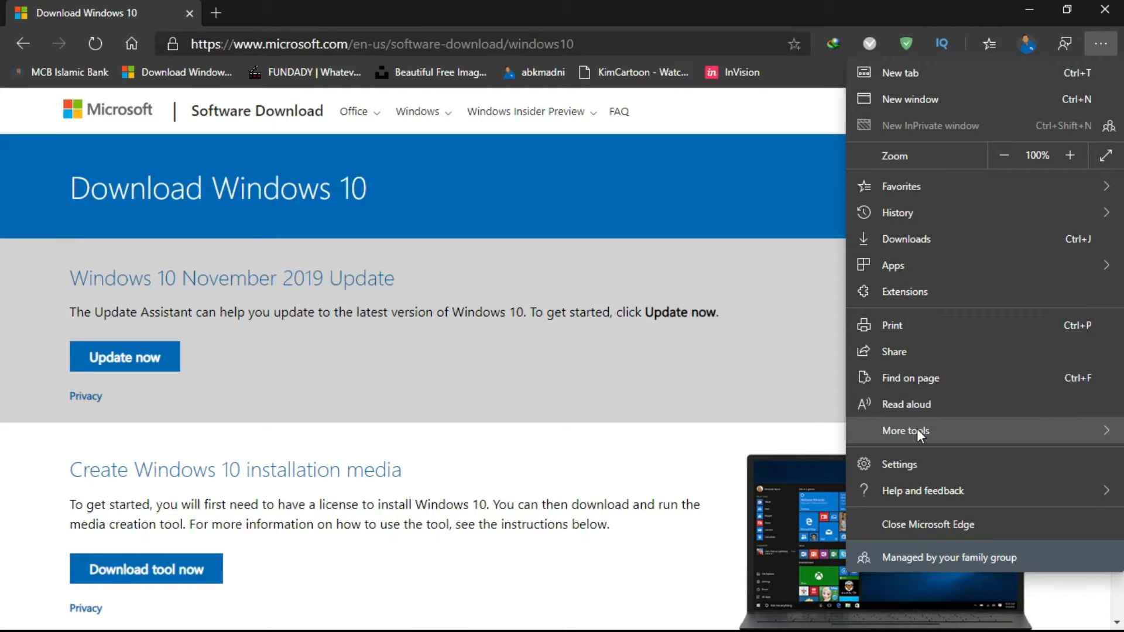
{"action": "mouse_move", "coordinate": [911, 431]}
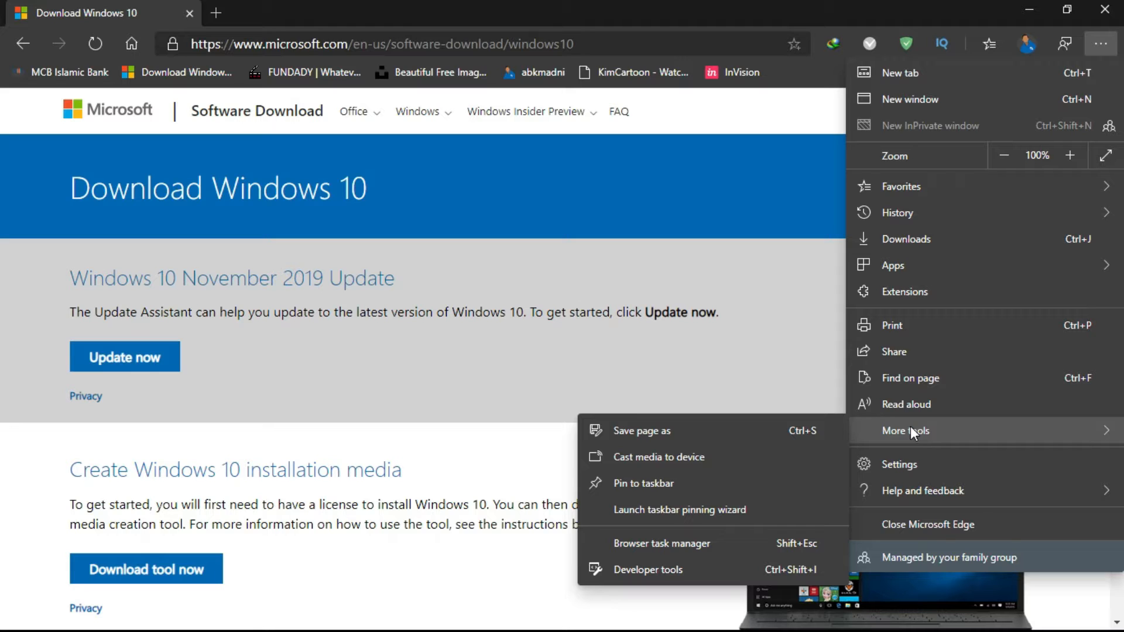
{"action": "left_click", "coordinate": [764, 576]}
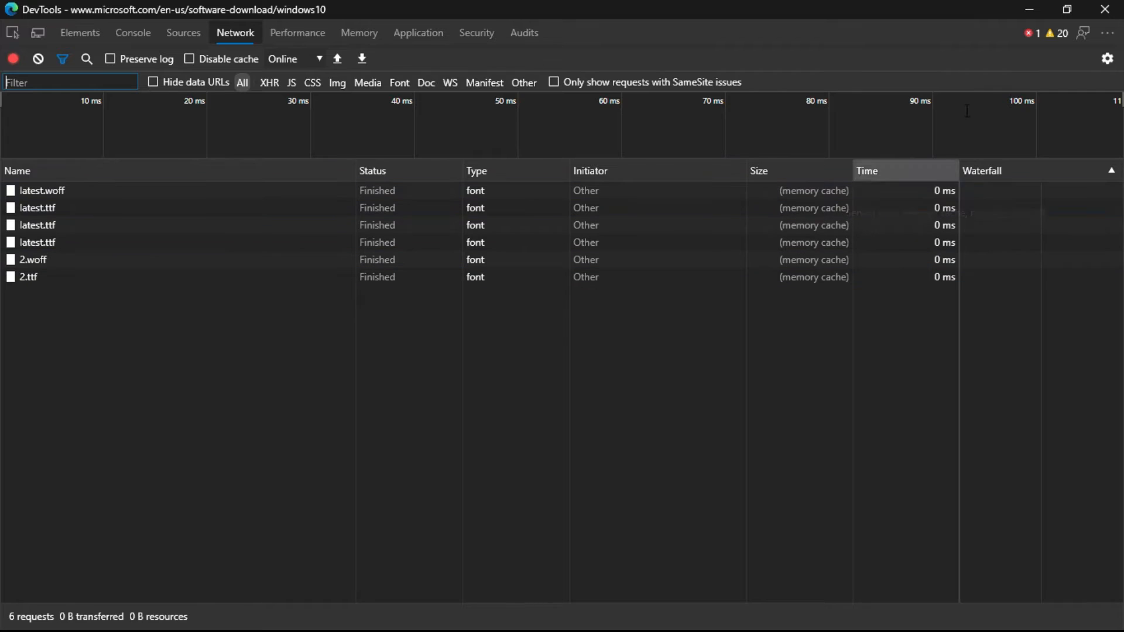
Step: Open the Network conditions panel from the DevTools extra tools
{"action": "left_click", "coordinate": [1108, 34]}
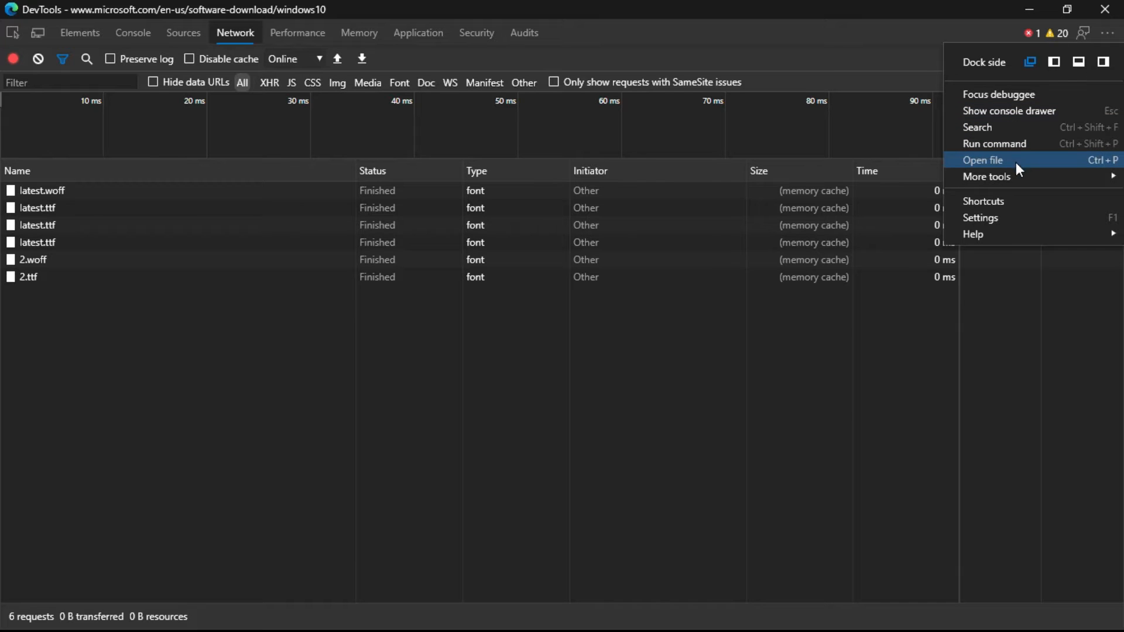
{"action": "mouse_move", "coordinate": [1025, 178]}
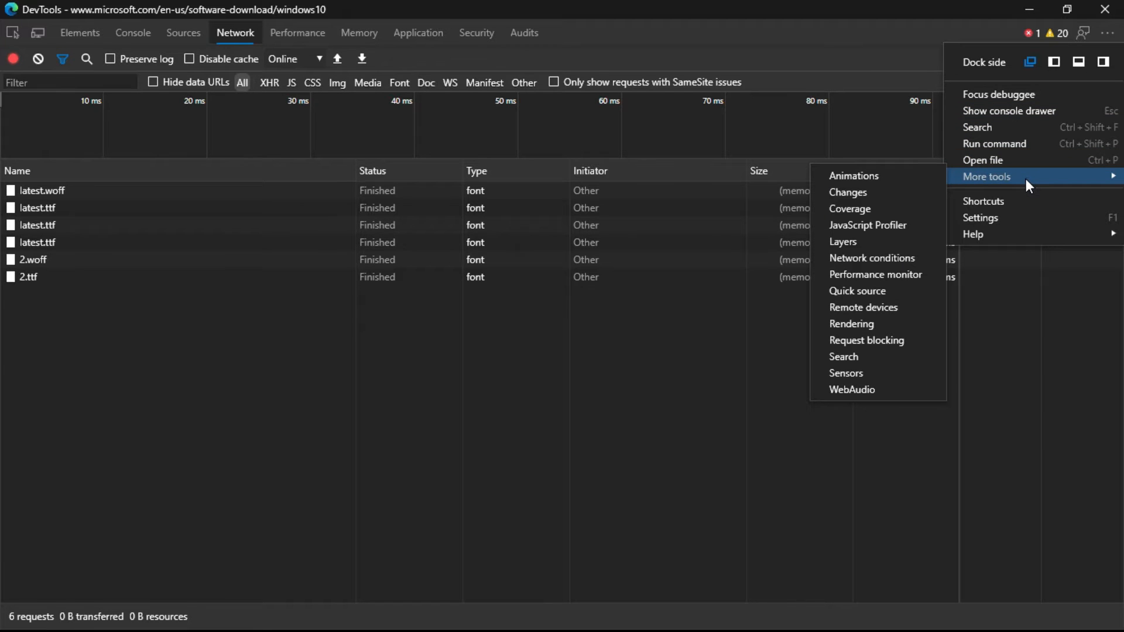
{"action": "left_click", "coordinate": [926, 257]}
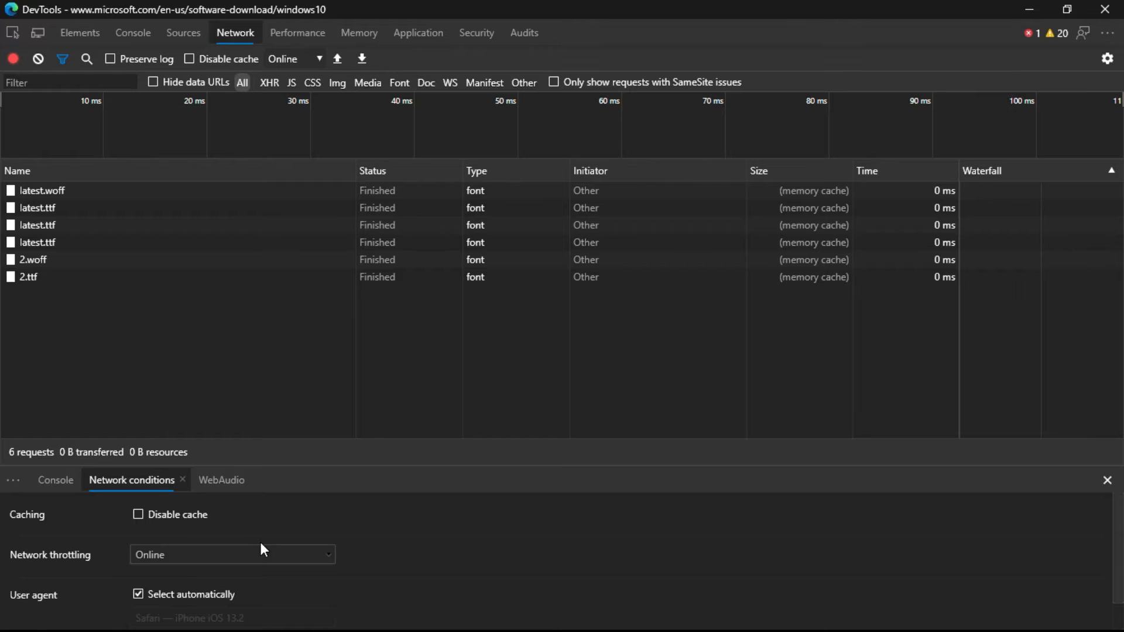
Step: Turn off automatic user agent selection and set the user agent to Microsoft Edge — iPad
{"action": "scroll", "coordinate": [261, 543], "scroll_direction": "down", "scroll_amount": 1}
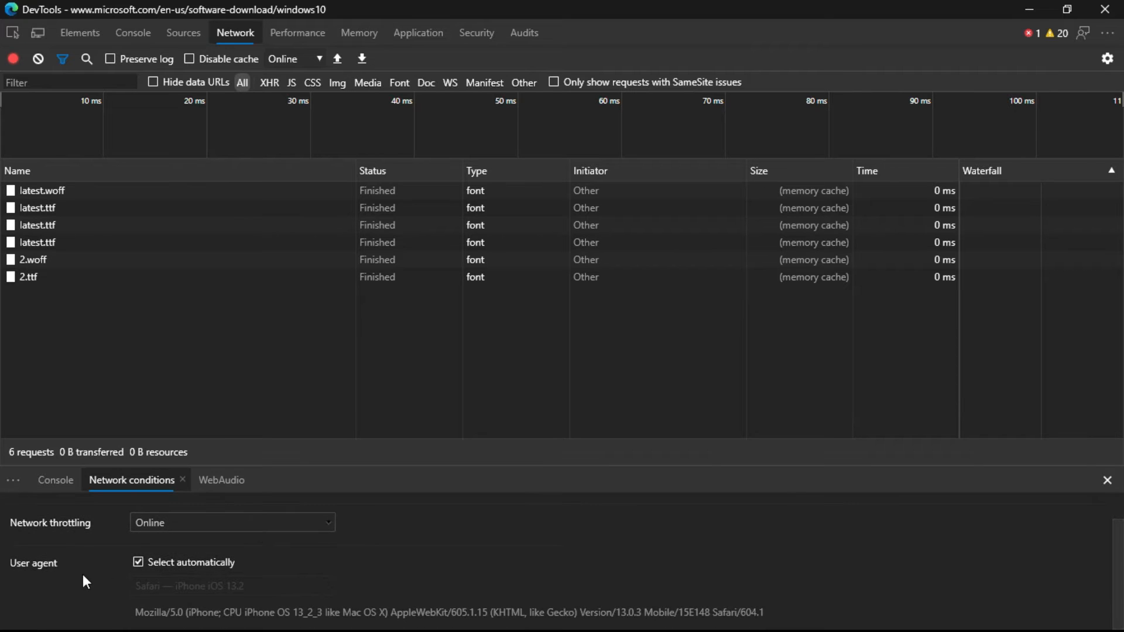
{"action": "left_click", "coordinate": [139, 563]}
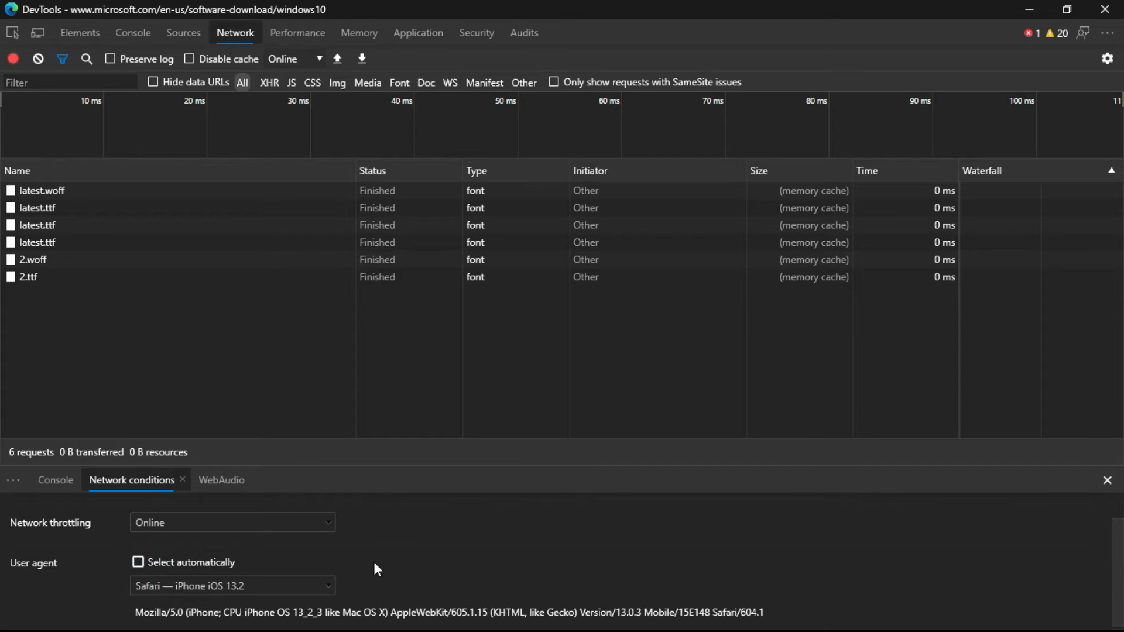
{"action": "scroll", "coordinate": [374, 563], "scroll_direction": "down", "scroll_amount": 1}
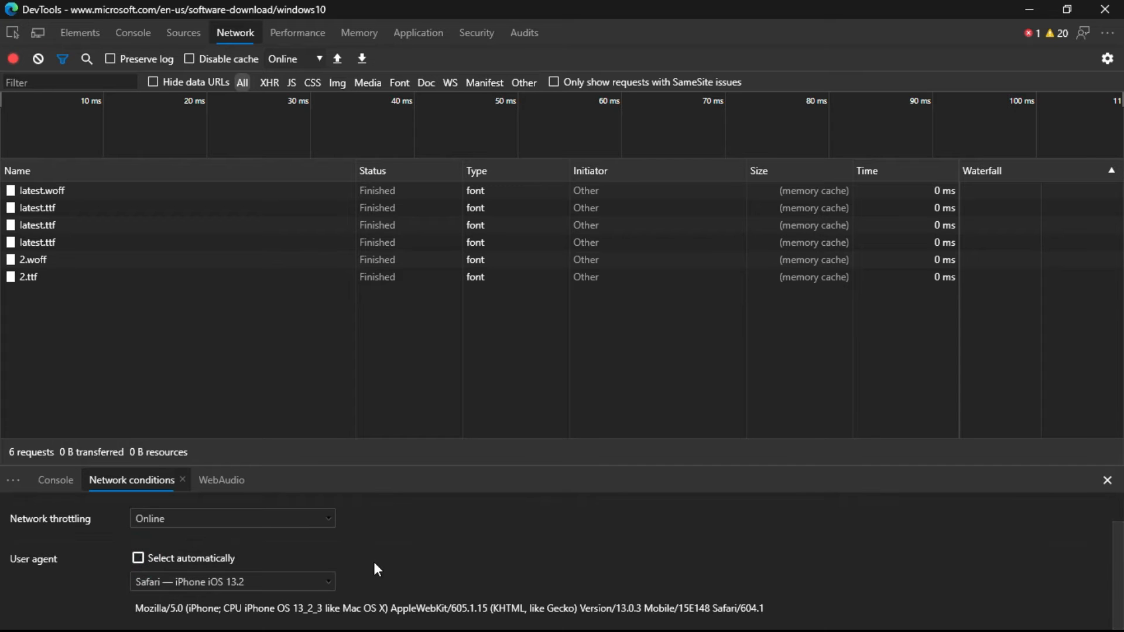
{"action": "left_click", "coordinate": [330, 580]}
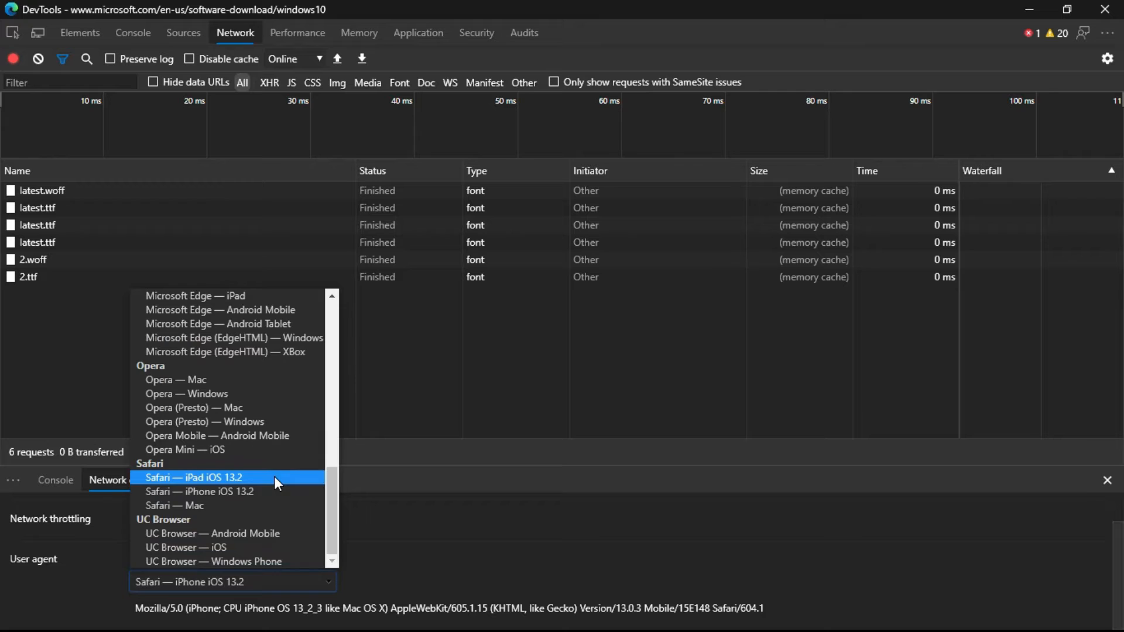
{"action": "scroll", "coordinate": [275, 482], "scroll_direction": "up", "scroll_amount": 2}
{"action": "scroll", "coordinate": [274, 476], "scroll_direction": "up", "scroll_amount": 3}
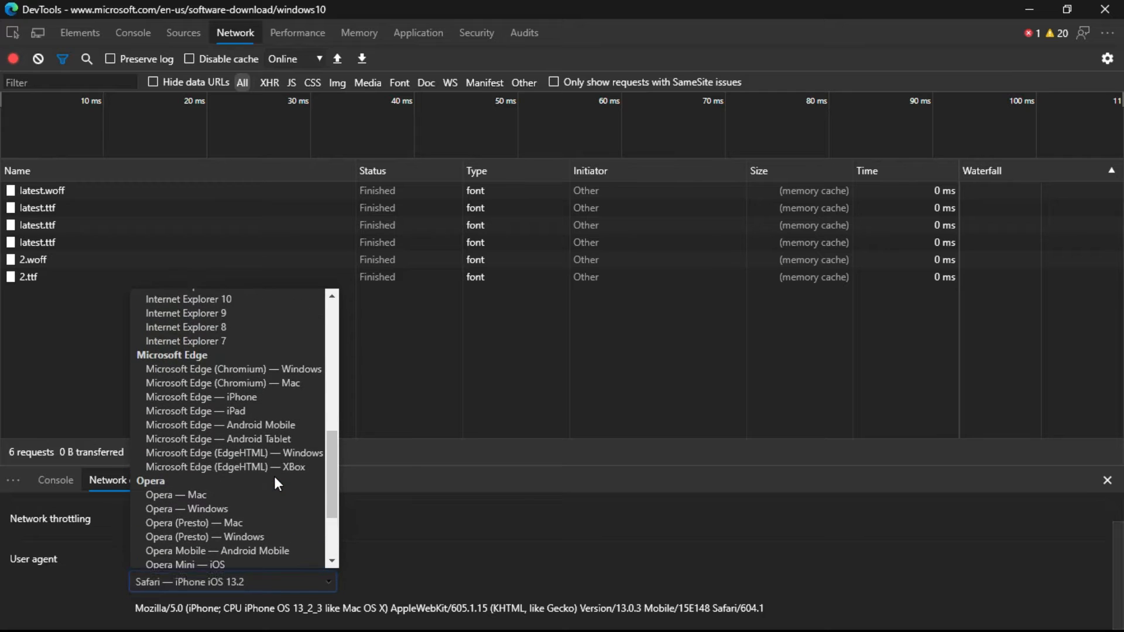
{"action": "scroll", "coordinate": [276, 483], "scroll_direction": "down", "scroll_amount": 1}
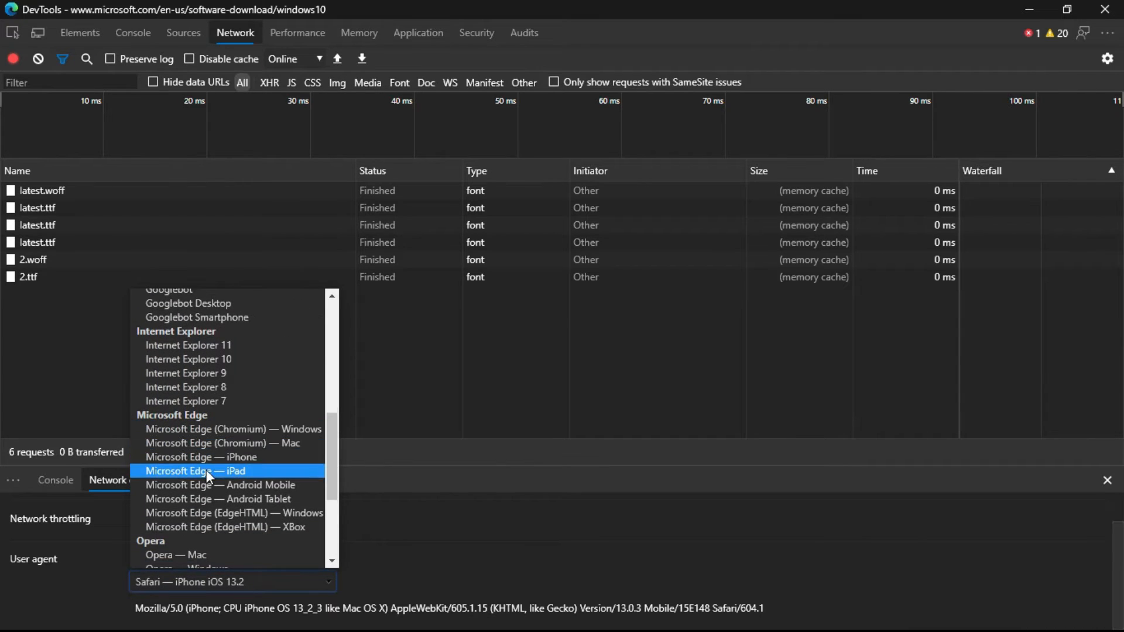
{"action": "left_click", "coordinate": [259, 472]}
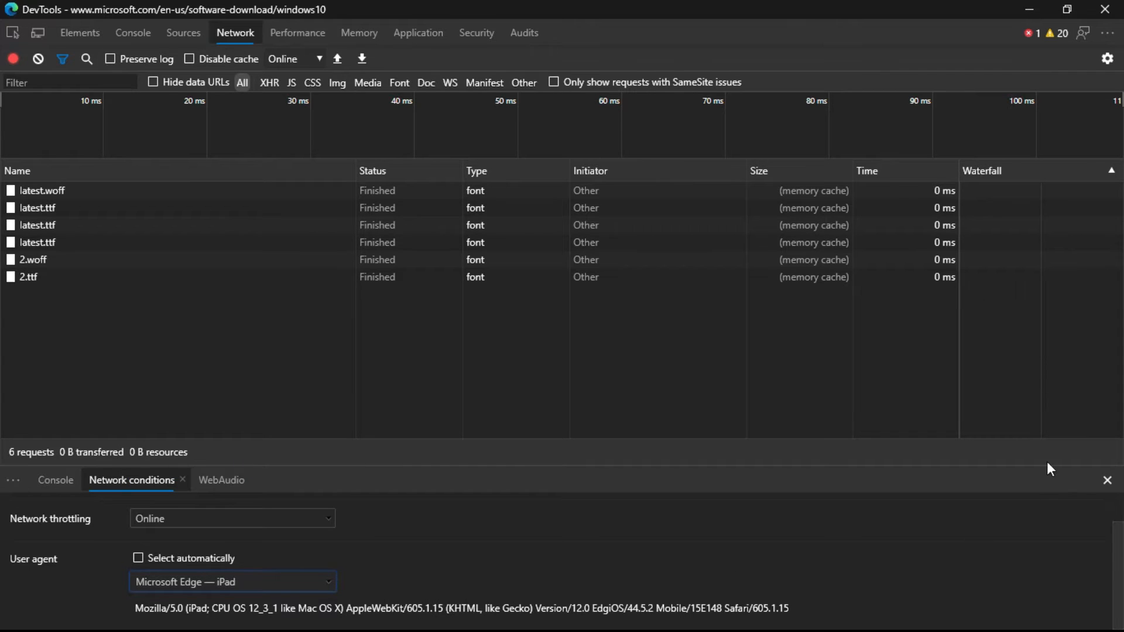
Step: Minimize DevTools and reload the Download Windows 10 page to reach the ISO download page
{"action": "left_click", "coordinate": [1030, 7]}
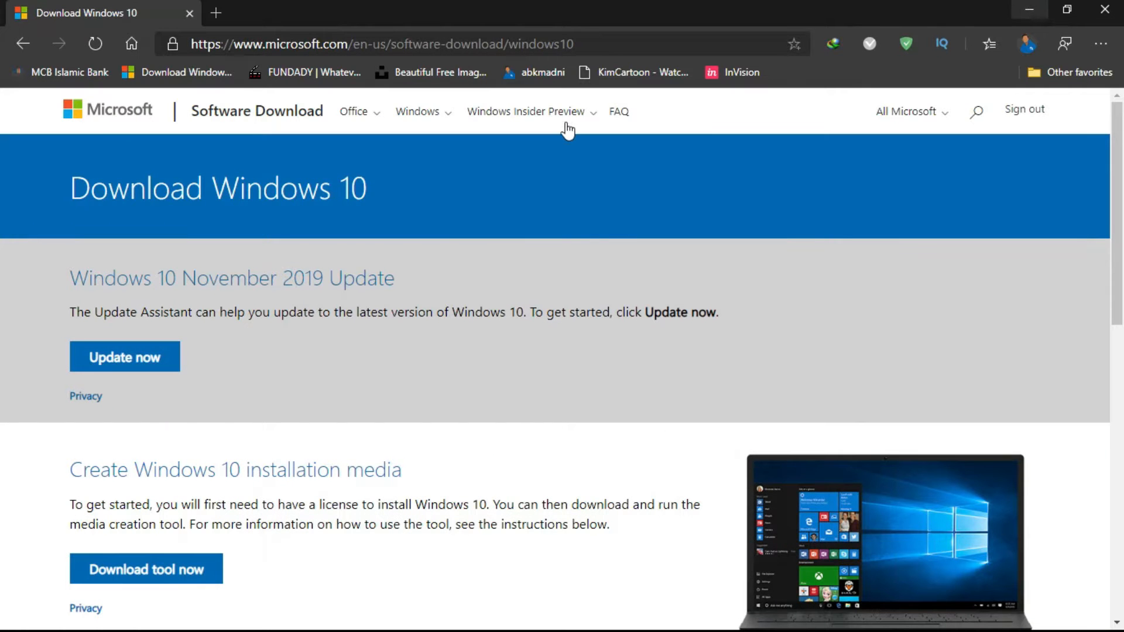
{"action": "left_click", "coordinate": [101, 50]}
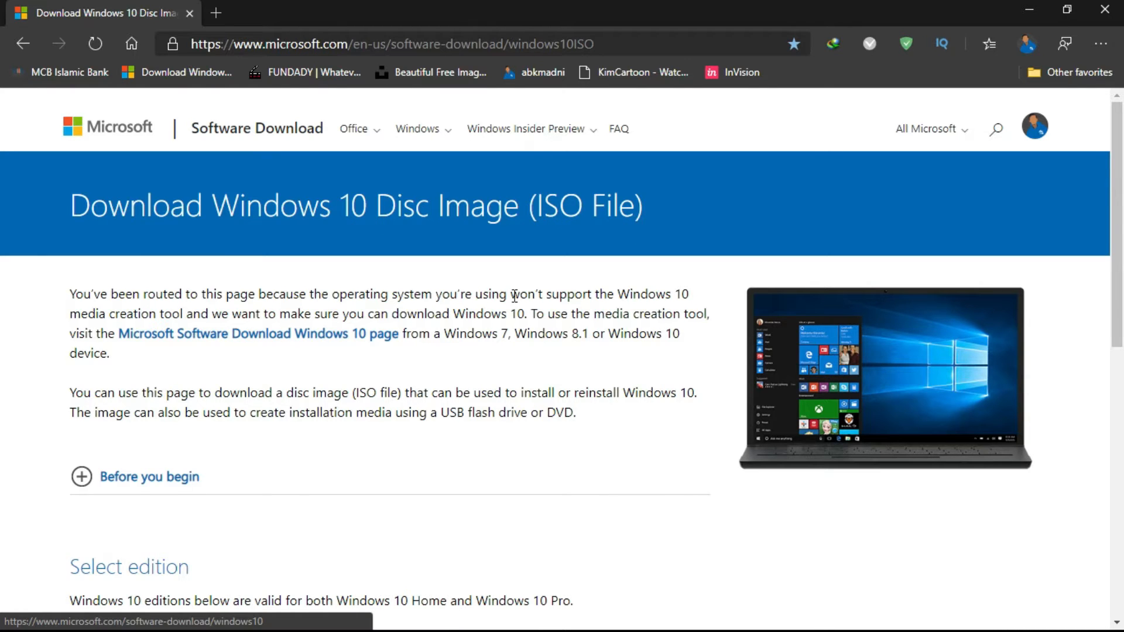
Step: Select the Windows 10 edition and confirm it
{"action": "scroll", "coordinate": [515, 295], "scroll_direction": "down", "scroll_amount": 2}
{"action": "scroll", "coordinate": [432, 378], "scroll_direction": "down", "scroll_amount": 2}
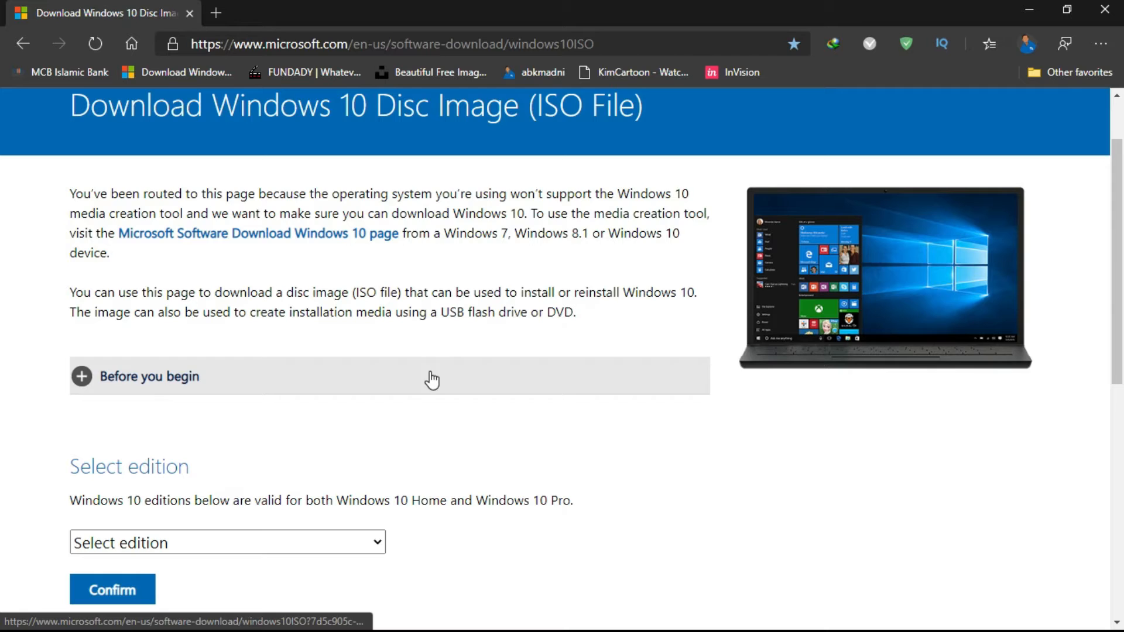
{"action": "scroll", "coordinate": [367, 439], "scroll_direction": "down", "scroll_amount": 3}
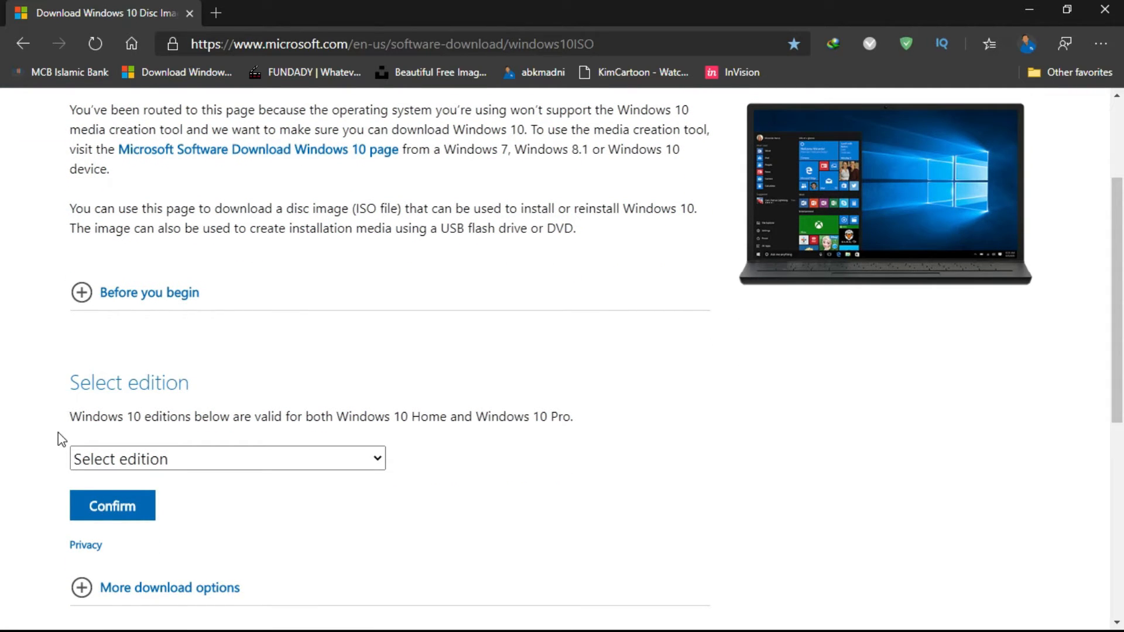
{"action": "scroll", "coordinate": [51, 455], "scroll_direction": "down", "scroll_amount": 2}
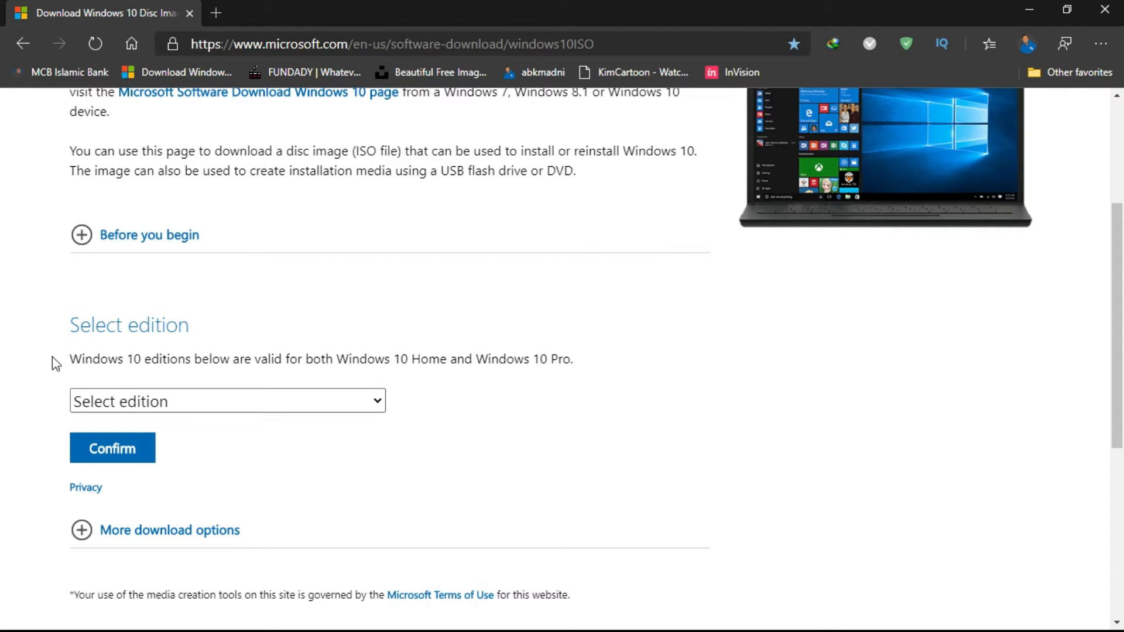
{"action": "left_click", "coordinate": [262, 402]}
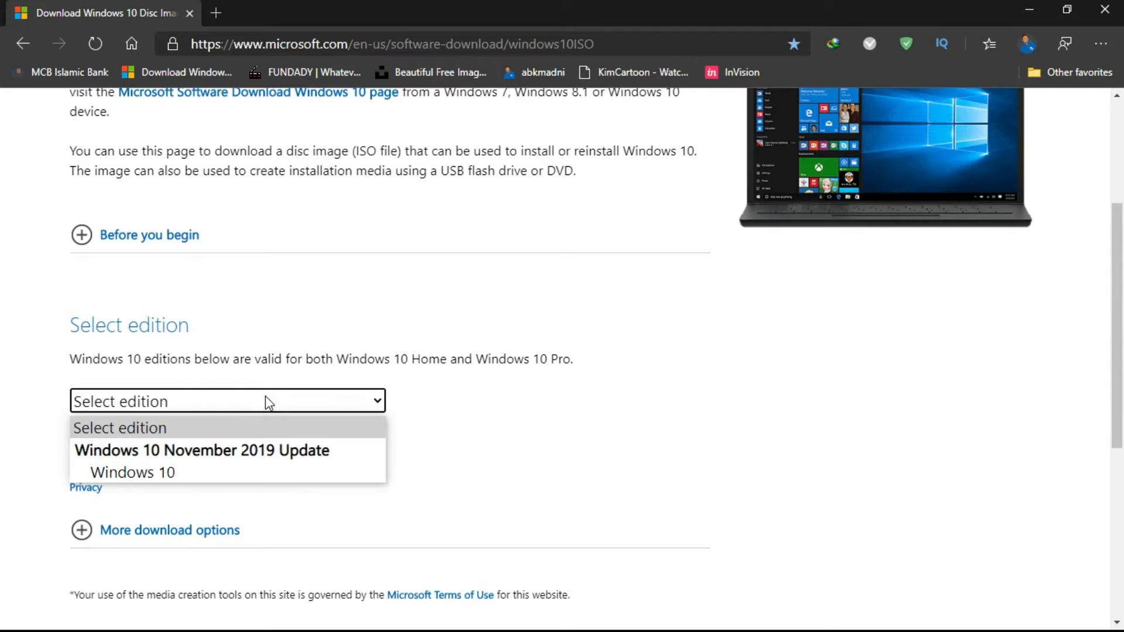
{"action": "left_click", "coordinate": [245, 470]}
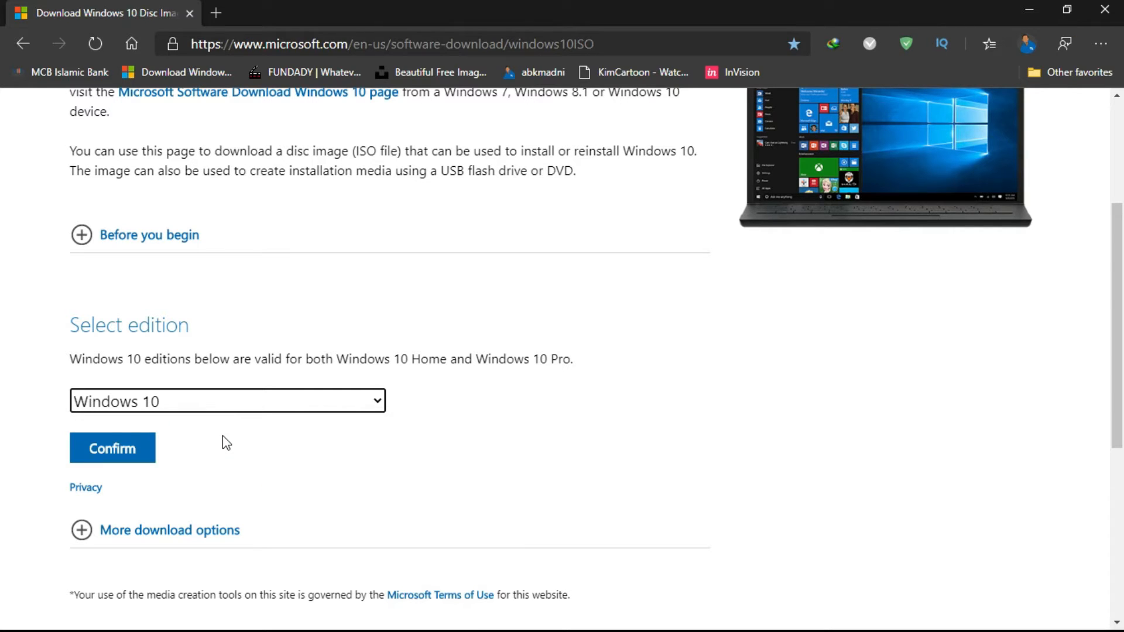
{"action": "left_click", "coordinate": [139, 448]}
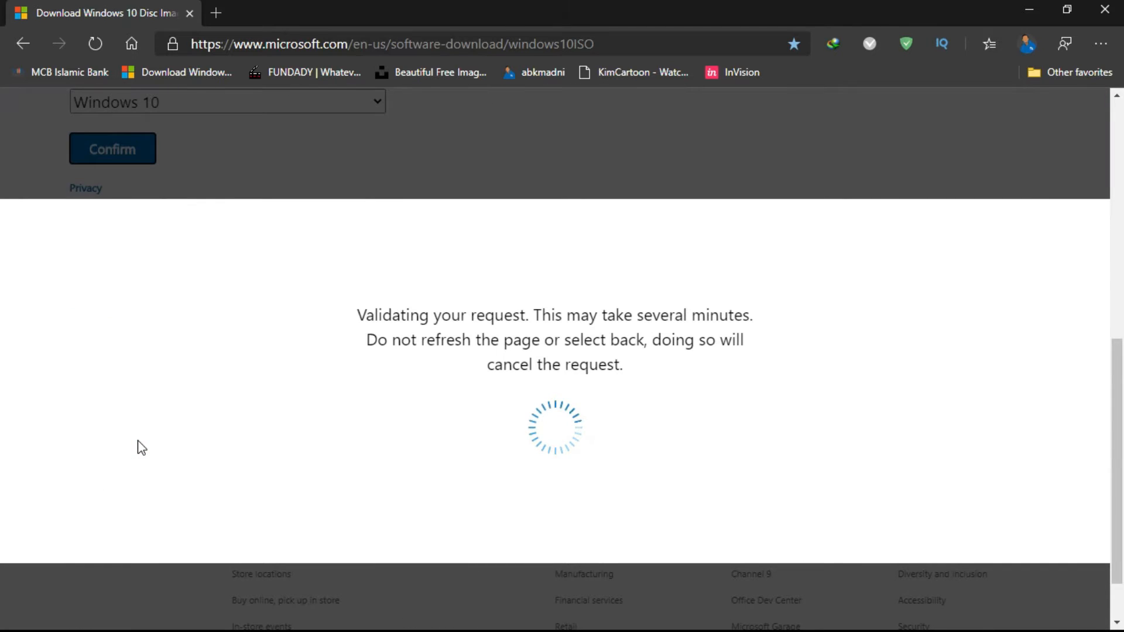
Step: Choose English as the product language and confirm it
{"action": "scroll", "coordinate": [220, 437], "scroll_direction": "down", "scroll_amount": 1}
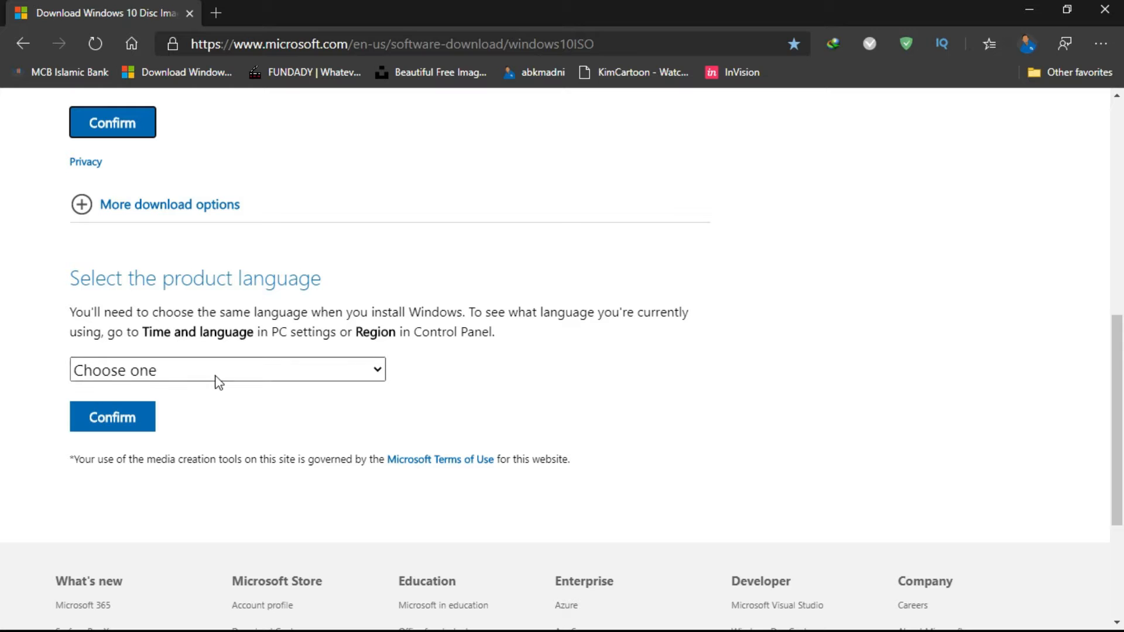
{"action": "left_click", "coordinate": [231, 370]}
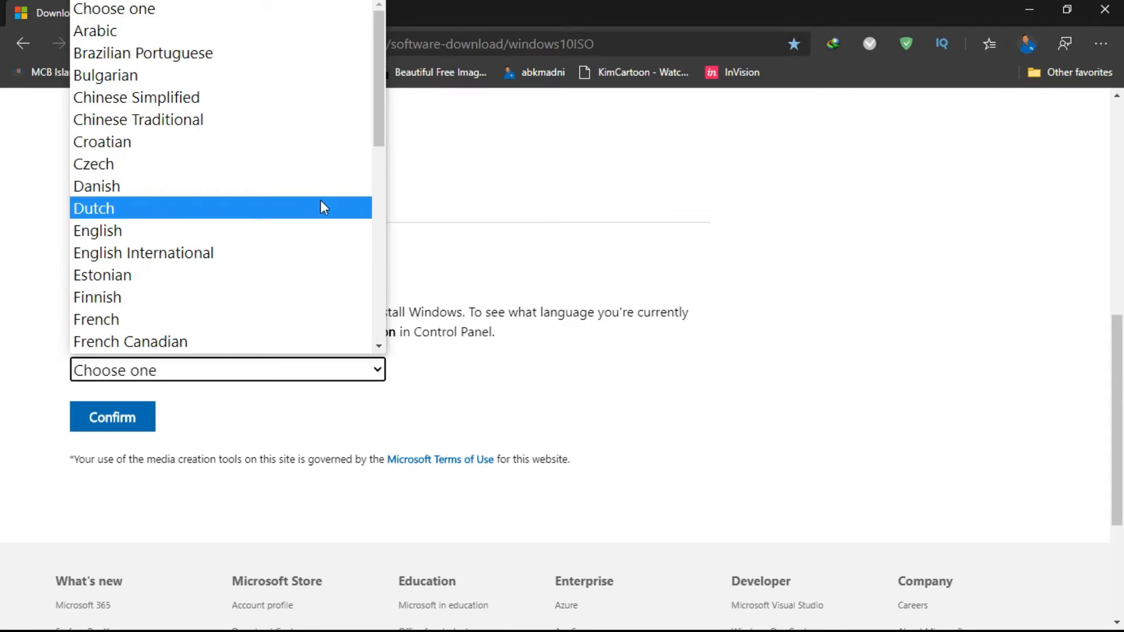
{"action": "scroll", "coordinate": [322, 238], "scroll_direction": "down", "scroll_amount": 1}
{"action": "scroll", "coordinate": [323, 238], "scroll_direction": "down", "scroll_amount": 4}
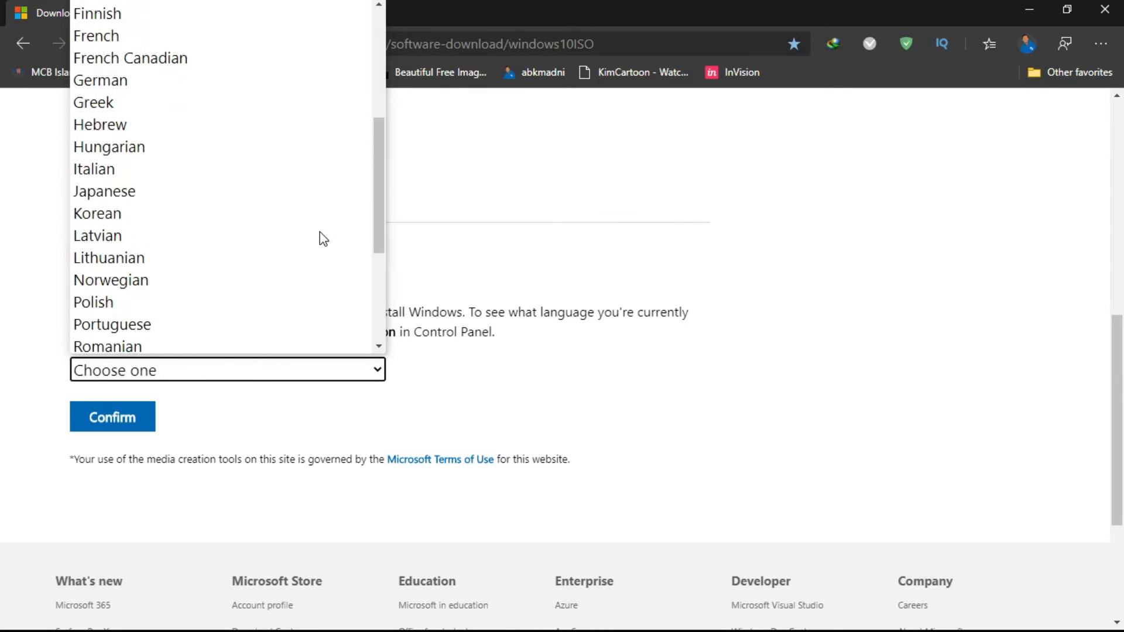
{"action": "scroll", "coordinate": [323, 238], "scroll_direction": "up", "scroll_amount": 4}
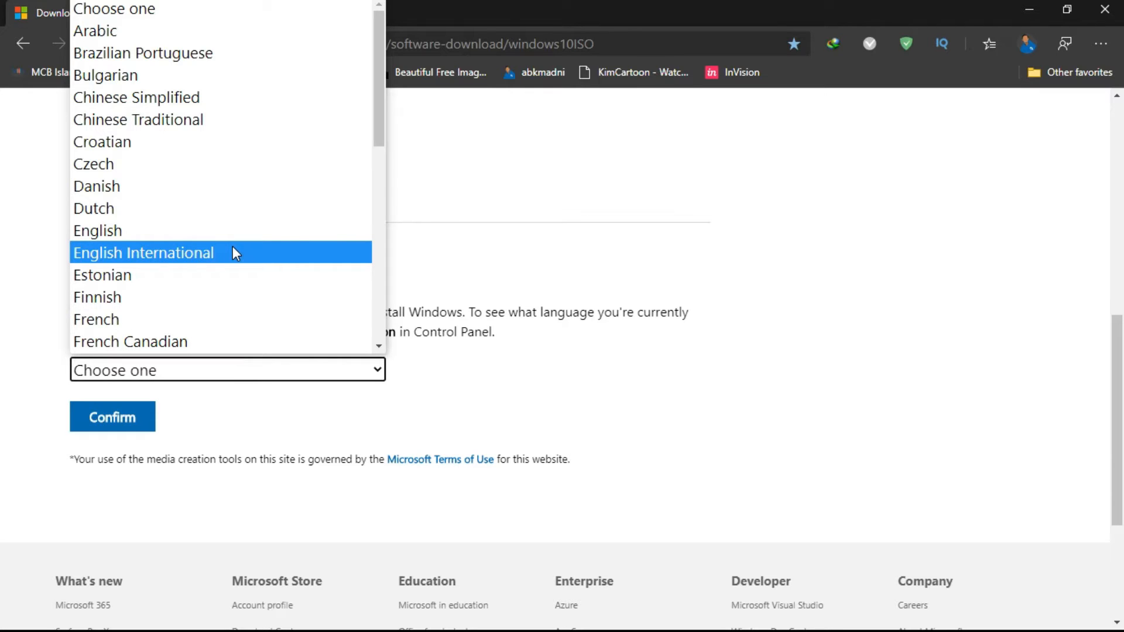
{"action": "left_click", "coordinate": [146, 235]}
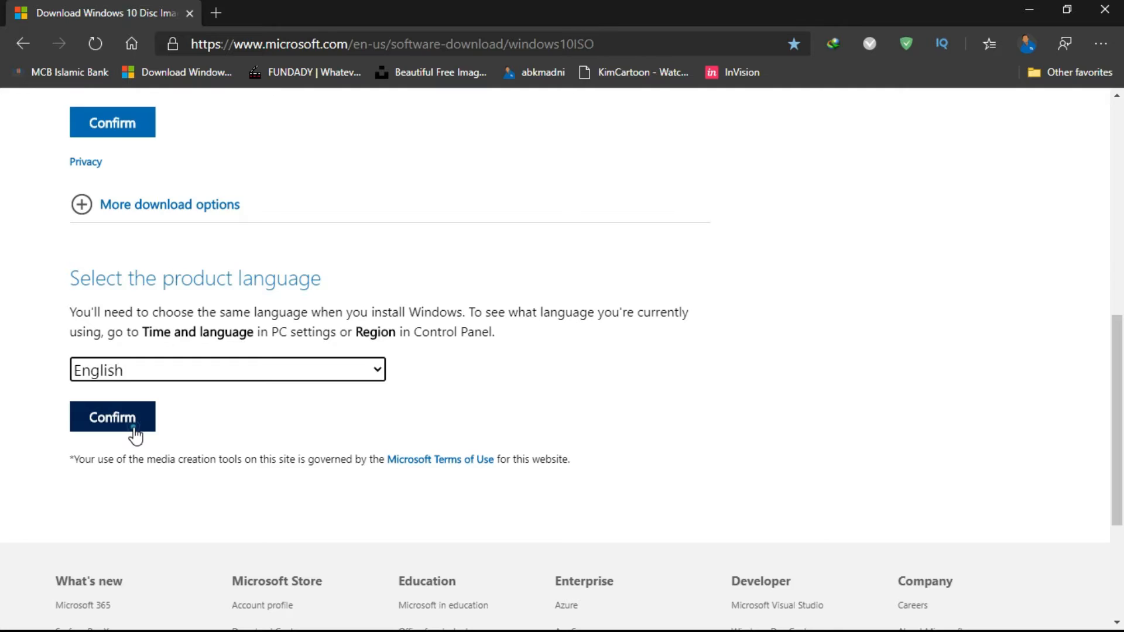
{"action": "left_click", "coordinate": [133, 434]}
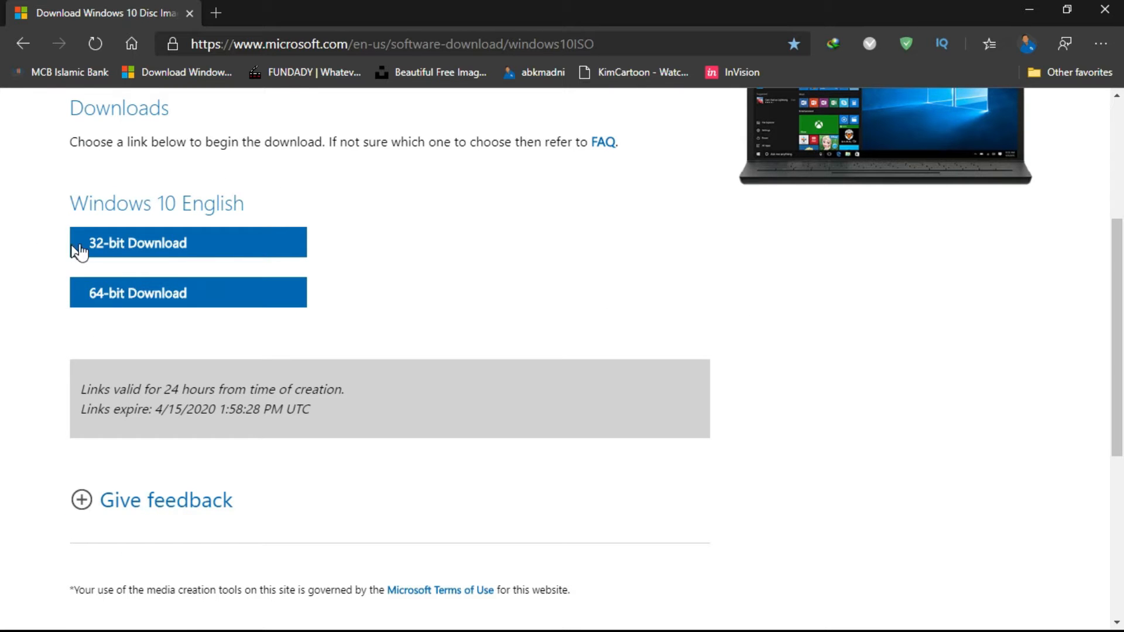
Step: Start the 32-bit Download of the Windows 10 English ISO
{"action": "left_click", "coordinate": [79, 251]}
{"action": "scroll", "coordinate": [395, 323], "scroll_direction": "up", "scroll_amount": 1}
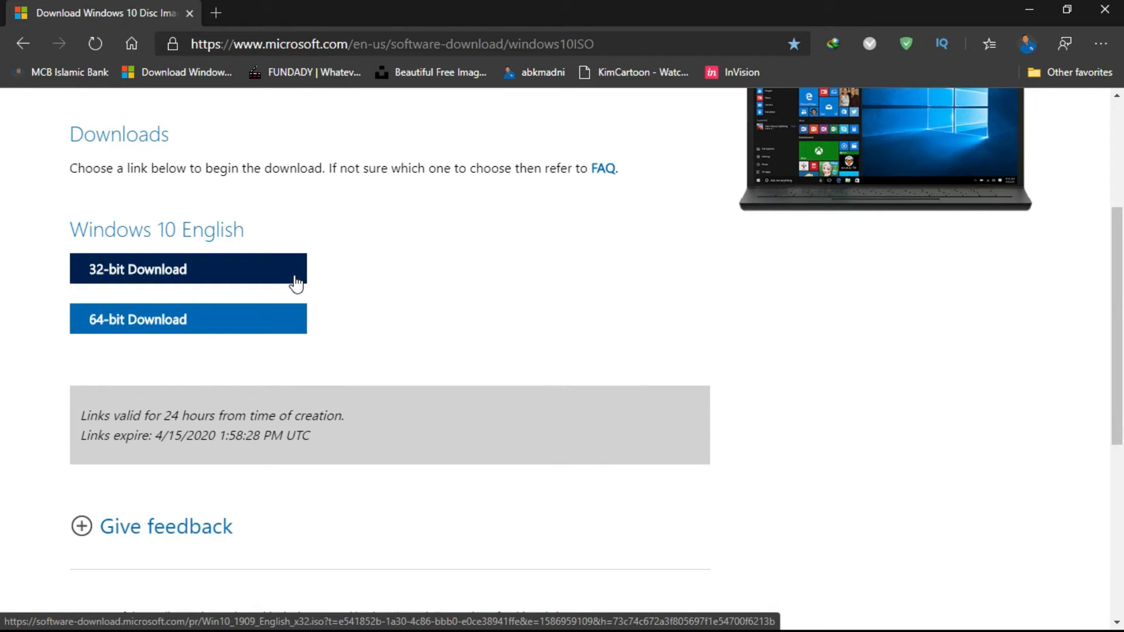
{"action": "left_click", "coordinate": [295, 283]}
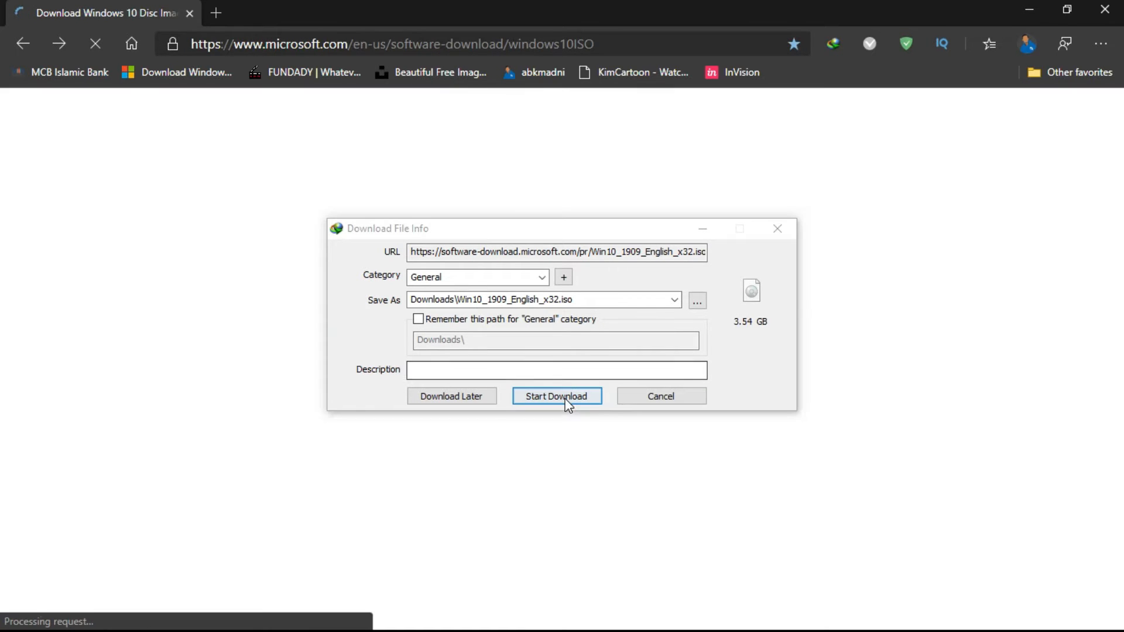
Step: Confirm downloading Win10_1909_English_x32.iso to the Downloads folder in the download manager
{"action": "left_click", "coordinate": [567, 398]}
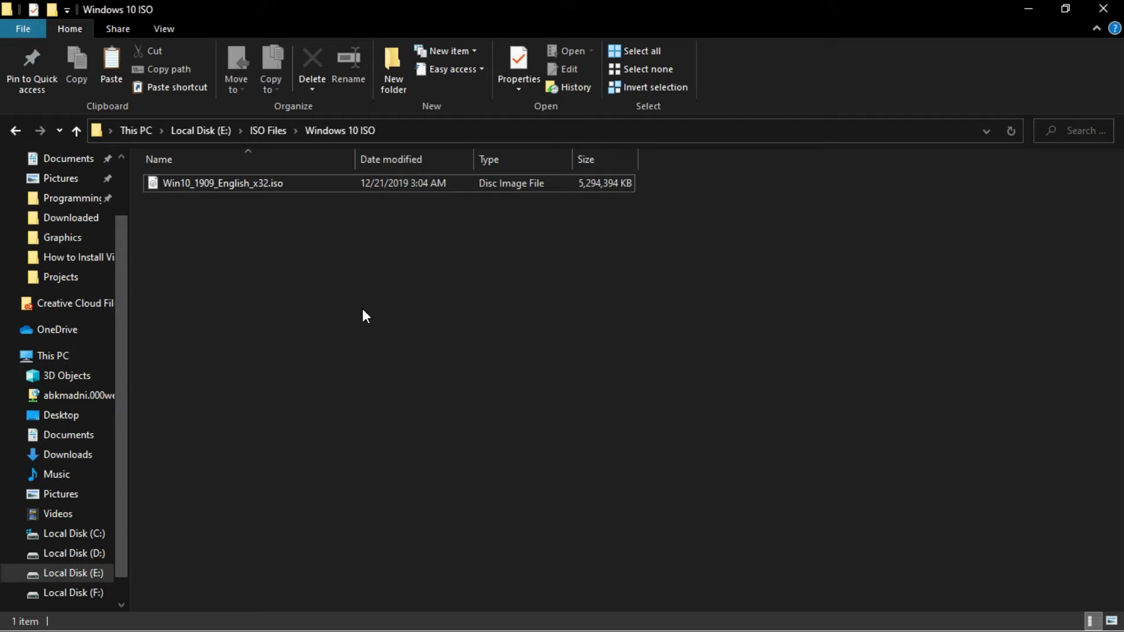
Step: Open the downloaded Windows 10 ISO to mount it as a DVD drive, then minimize File Explorer
{"action": "left_click", "coordinate": [318, 181]}
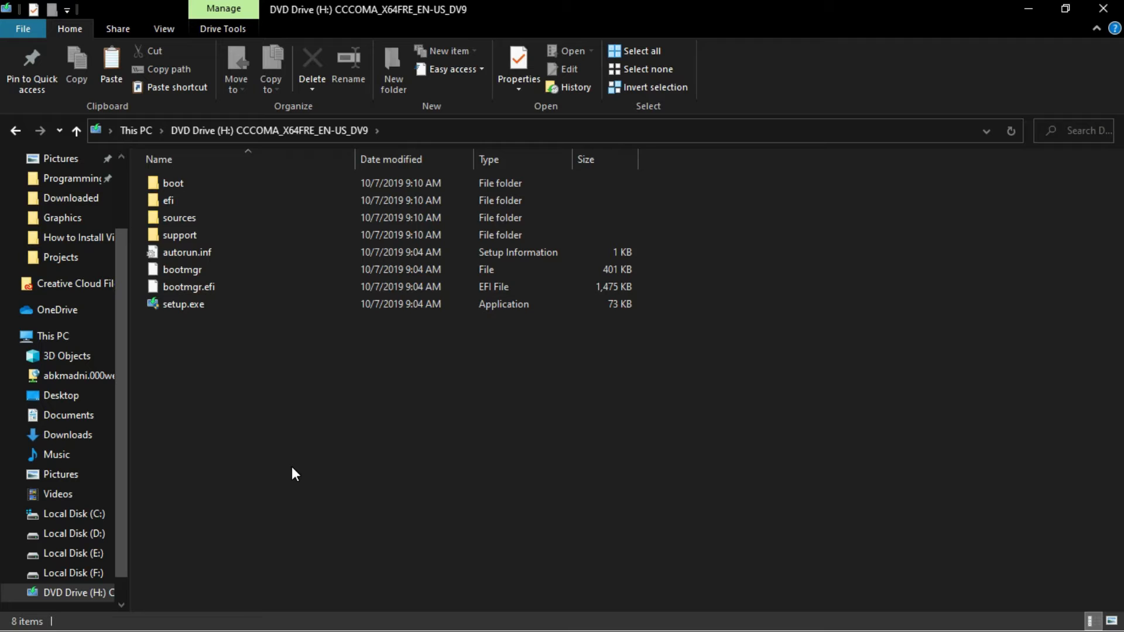
{"action": "left_click", "coordinate": [131, 131]}
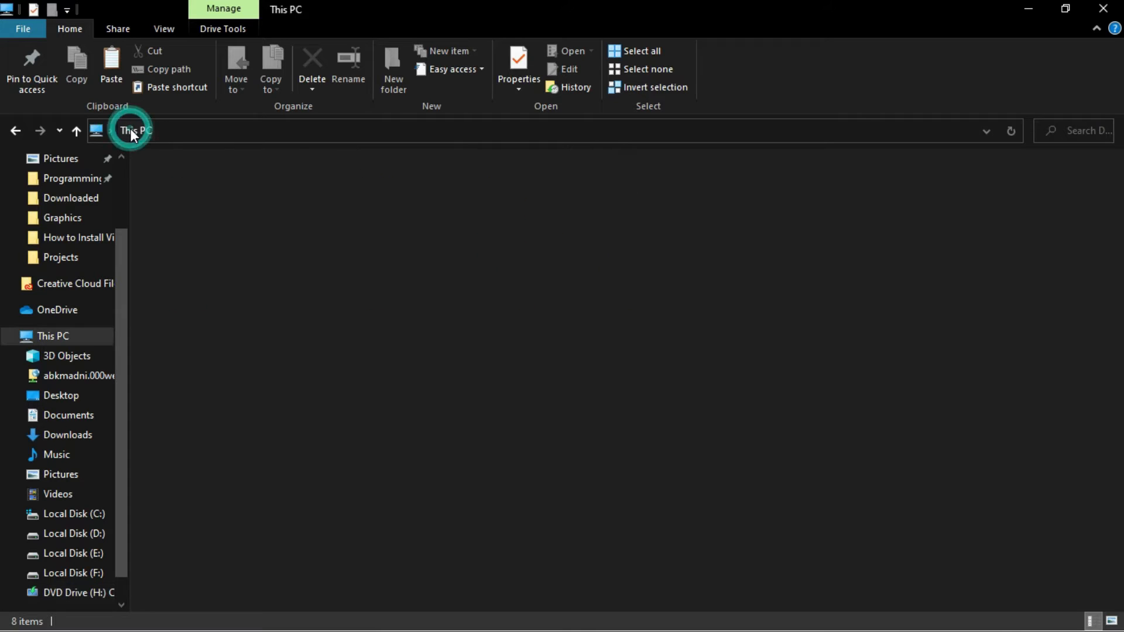
{"action": "left_click", "coordinate": [446, 519]}
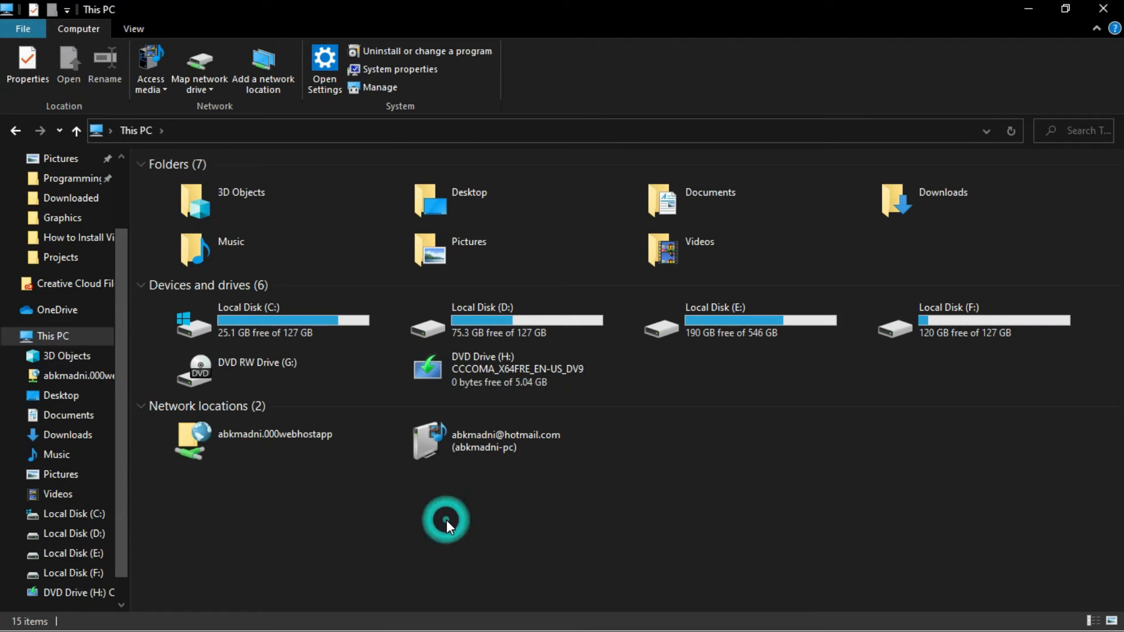
{"action": "left_click", "coordinate": [1022, 11]}
{"action": "left_click", "coordinate": [635, 211]}
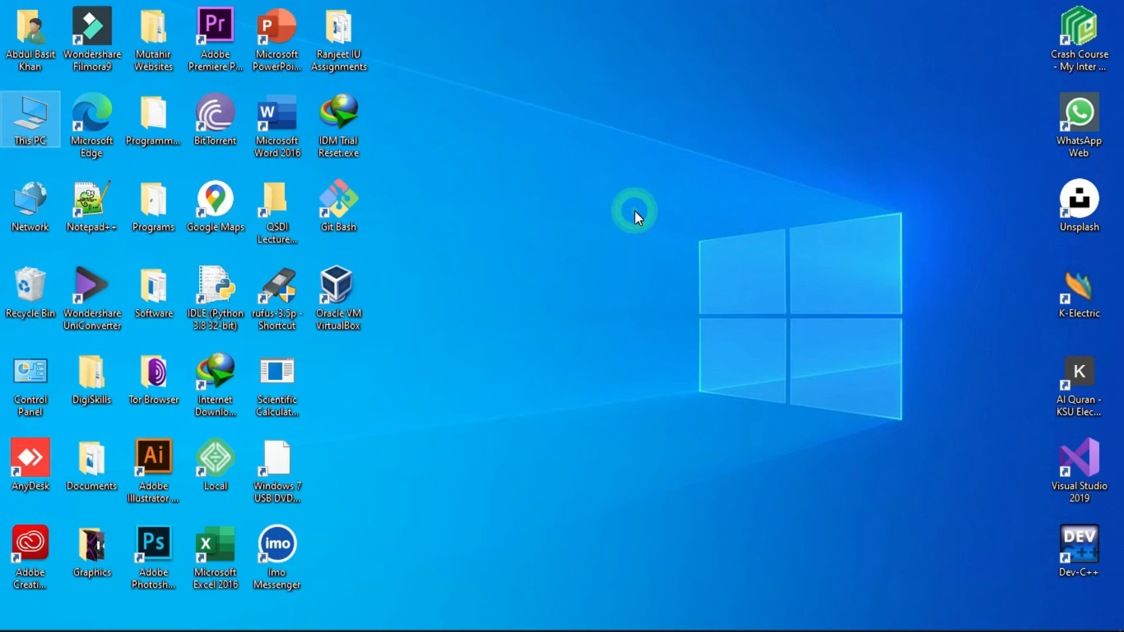
Step: Launch VirtualBox and start a new virtual machine named Windows 10 32 - bit with version Windows 10 (32-bit)
{"action": "left_click", "coordinate": [346, 281]}
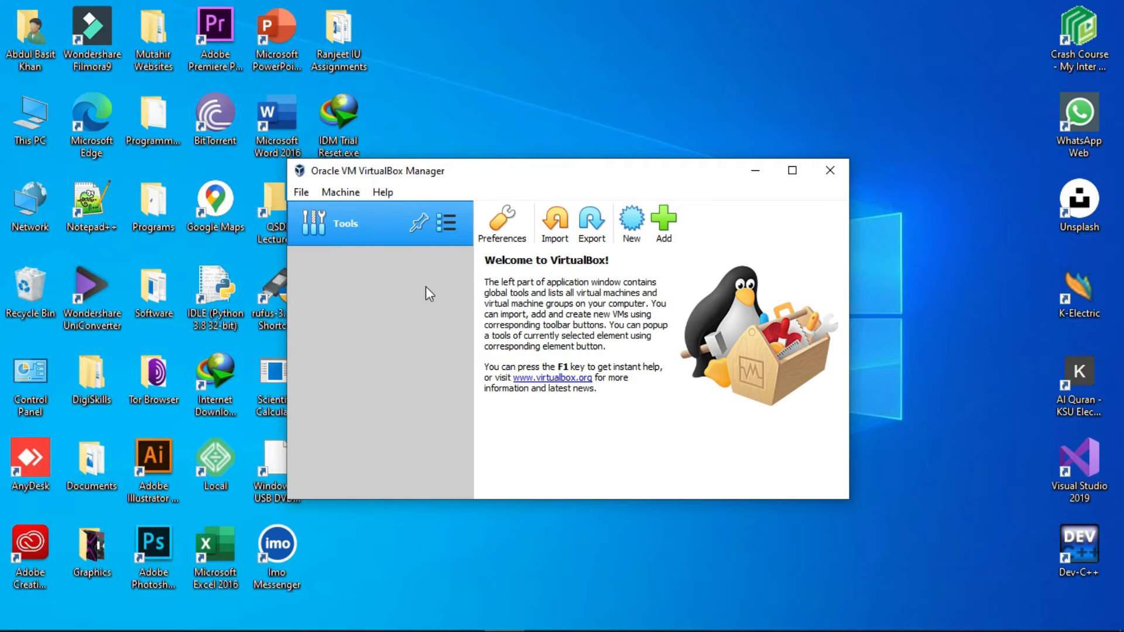
{"action": "left_click", "coordinate": [638, 218]}
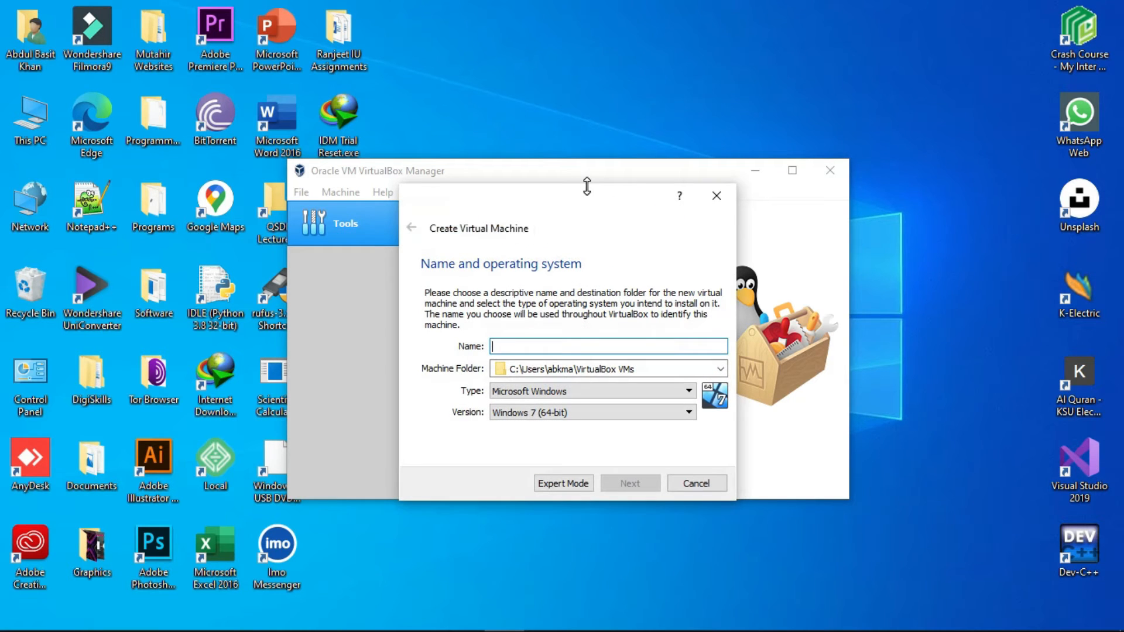
{"action": "mouse_move", "coordinate": [593, 205]}
{"action": "left_mouse_down"}
{"action": "mouse_move", "coordinate": [595, 172]}
{"action": "mouse_move", "coordinate": [597, 190]}
{"action": "left_mouse_up"}
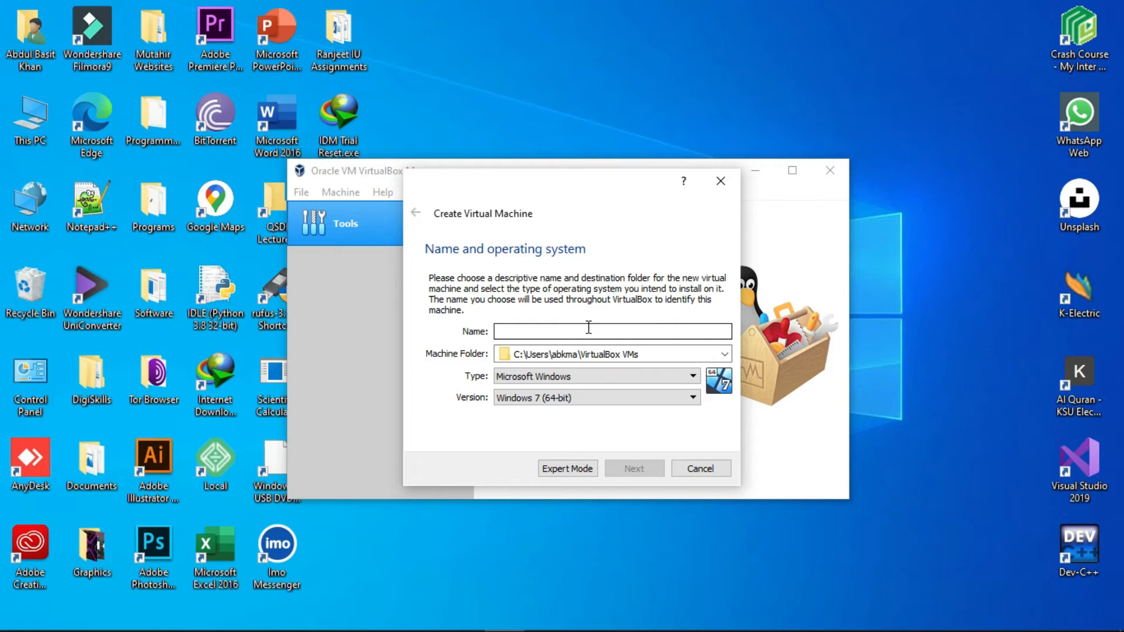
{"action": "type", "text": "Windows "}
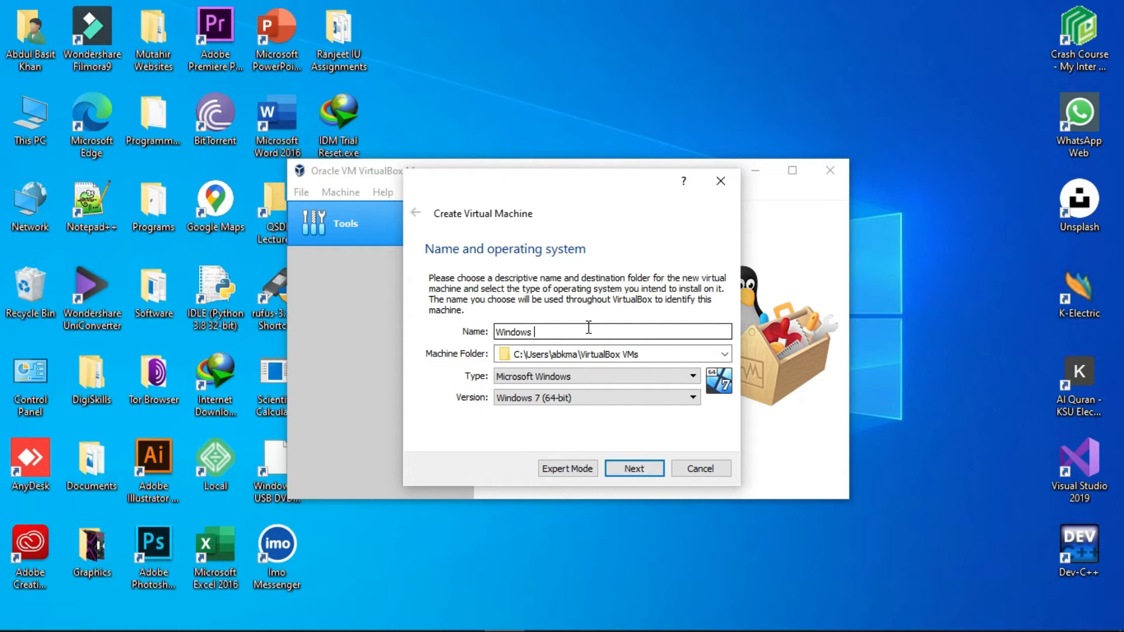
{"action": "type", "text": "10 32 - bit"}
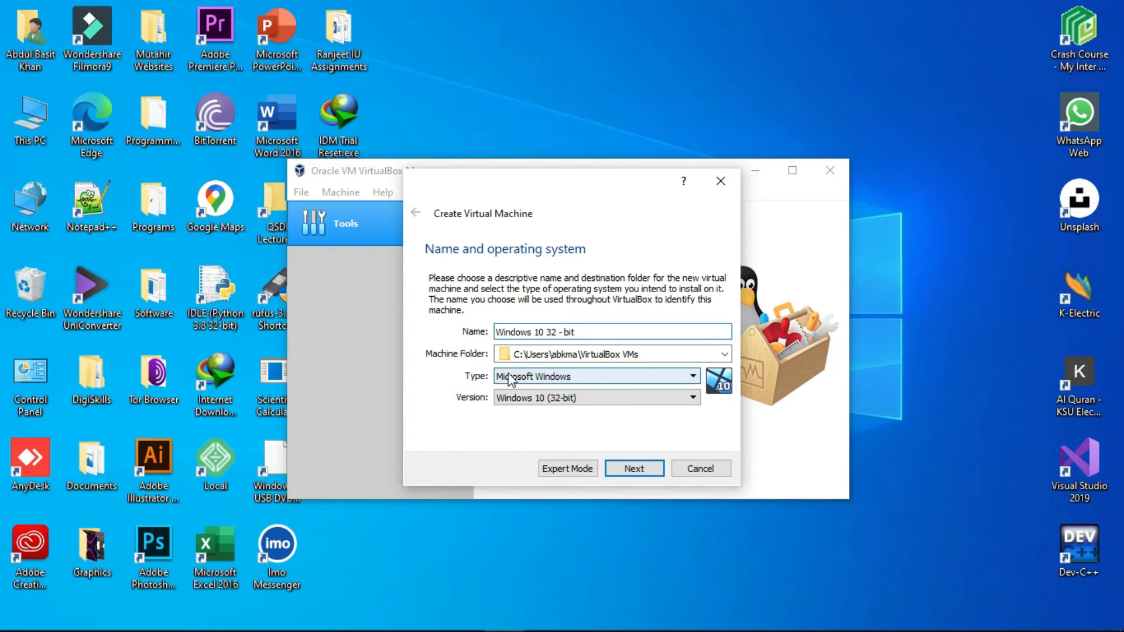
{"action": "triple_click", "coordinate": [497, 332]}
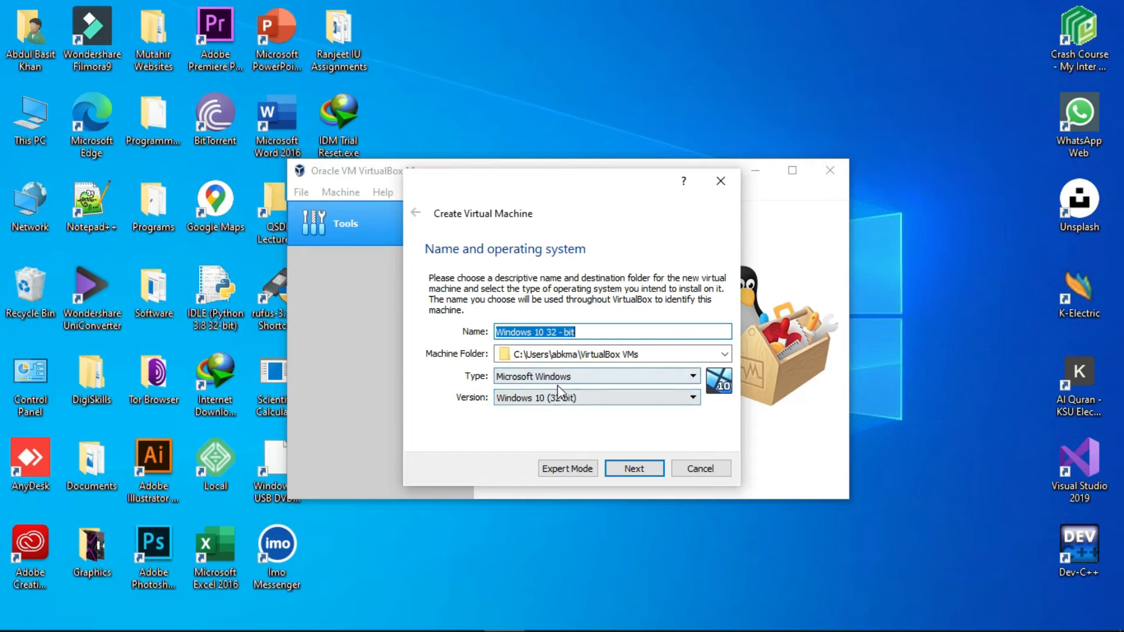
{"action": "left_click", "coordinate": [459, 433]}
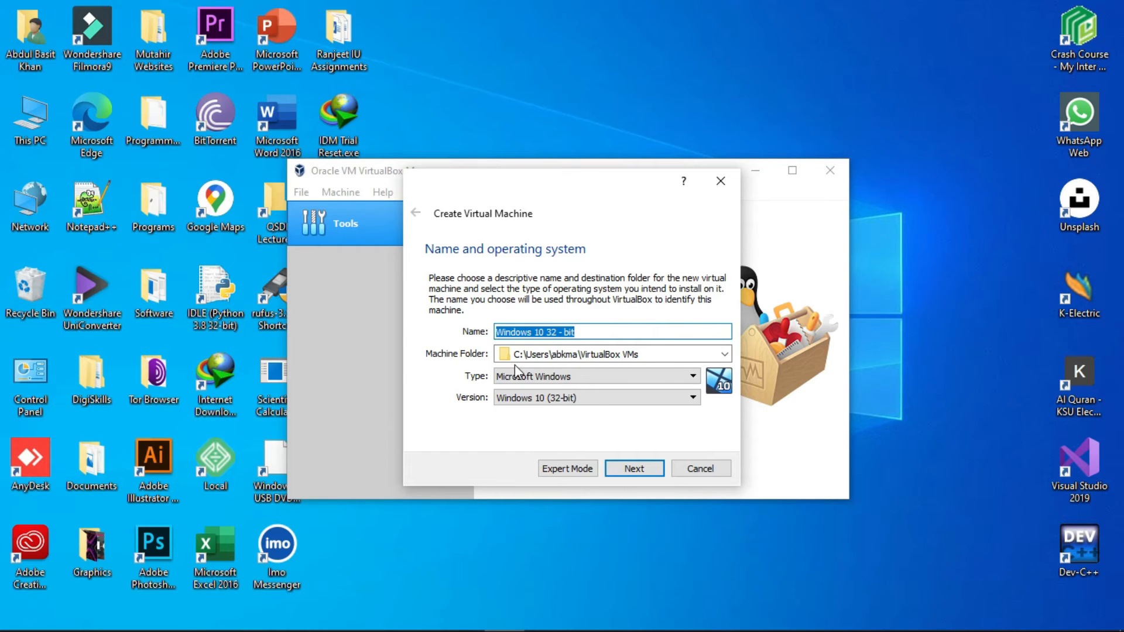
{"action": "left_click", "coordinate": [655, 467]}
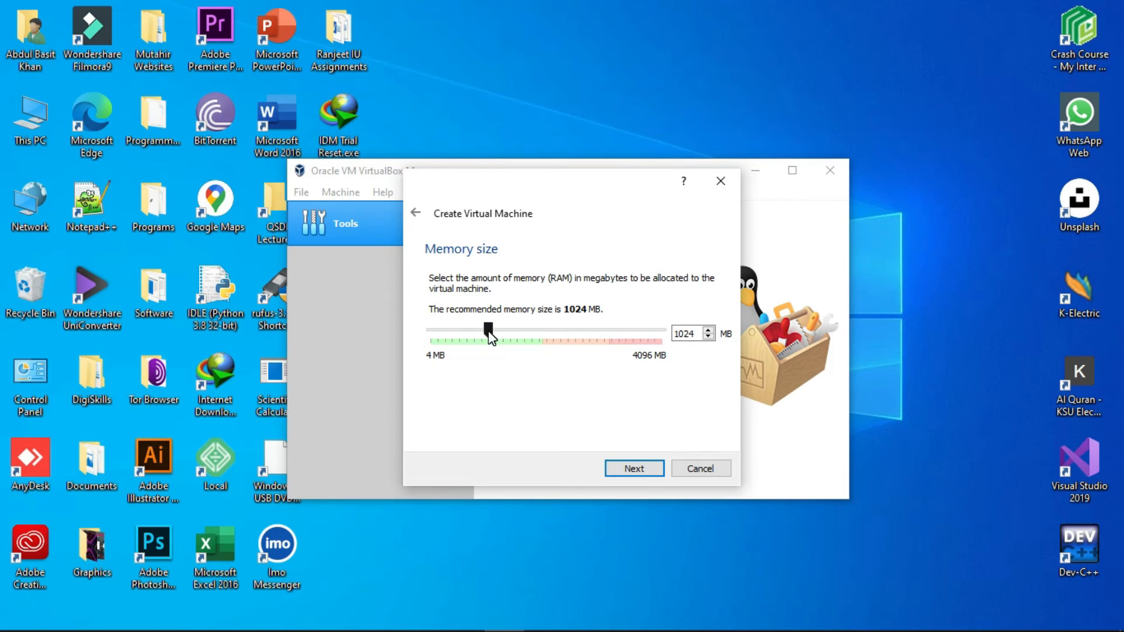
Step: Set the virtual machine's memory size to about 1518 MB
{"action": "left_click_drag", "start_coordinate": [489, 332], "coordinate": [517, 337]}
{"action": "left_click", "coordinate": [628, 470]}
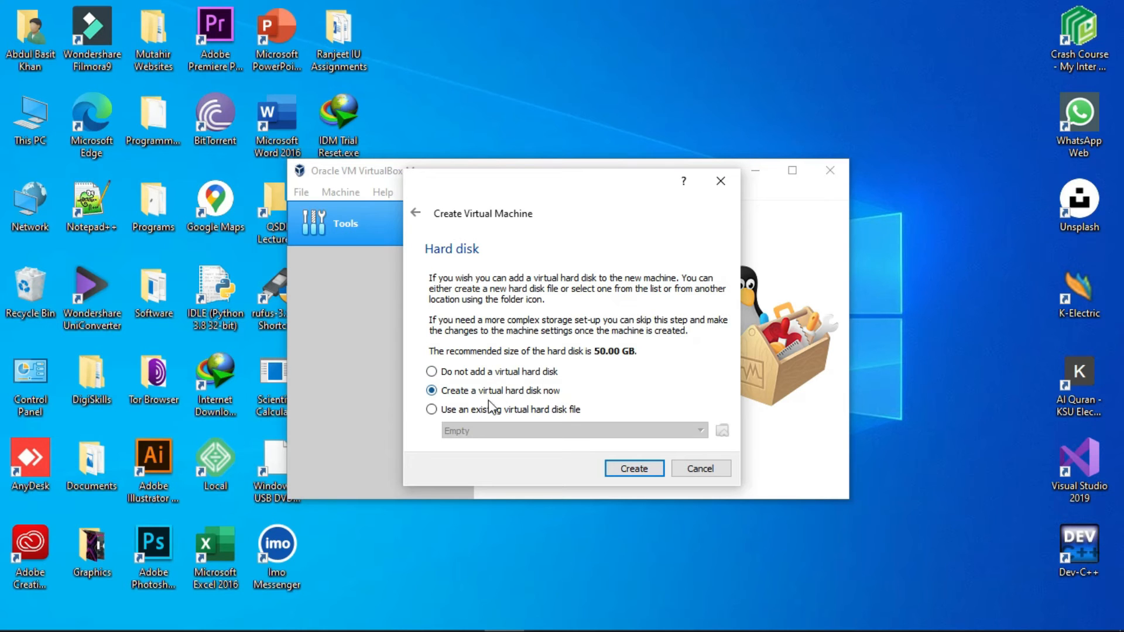
Step: Choose to create a new dynamically allocated VDI virtual hard disk
{"action": "left_click", "coordinate": [641, 476]}
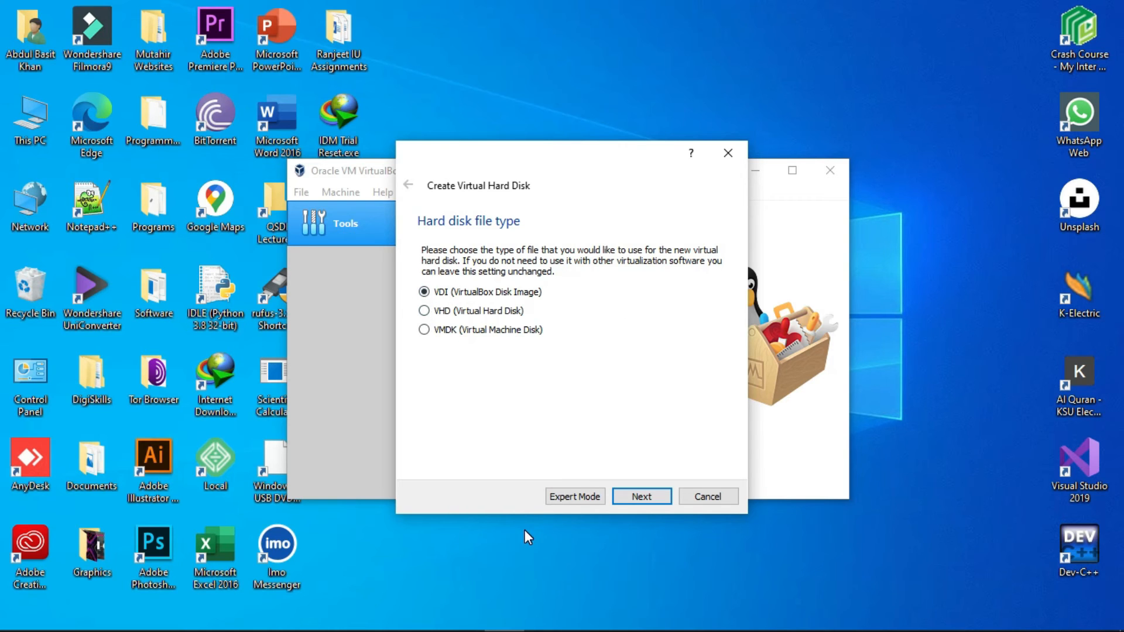
{"action": "left_click", "coordinate": [624, 498]}
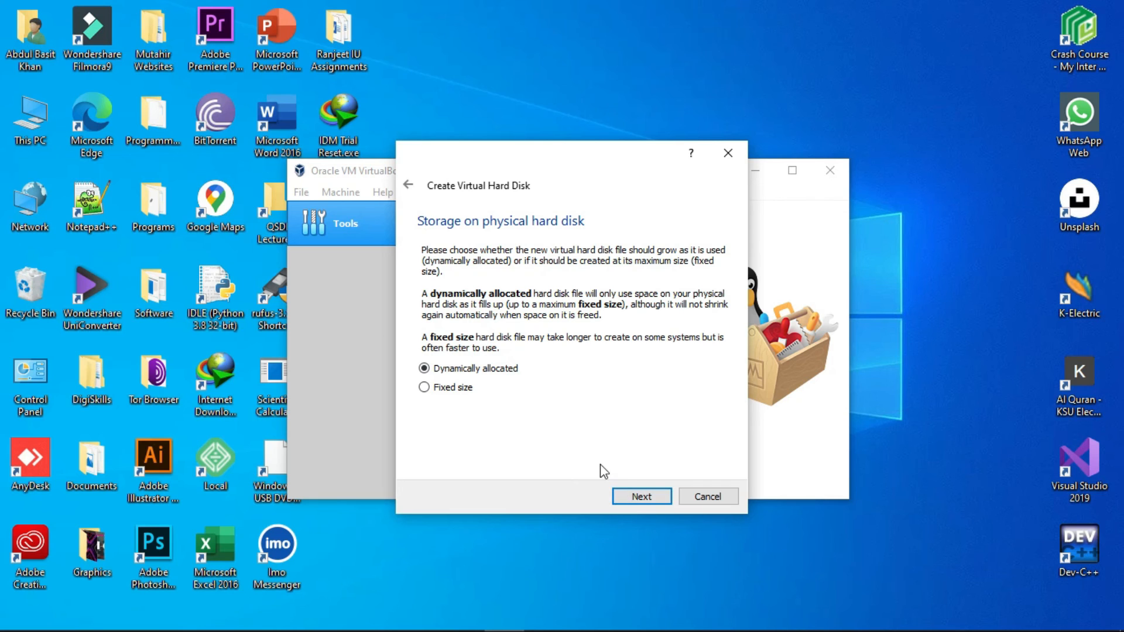
{"action": "left_click", "coordinate": [632, 497]}
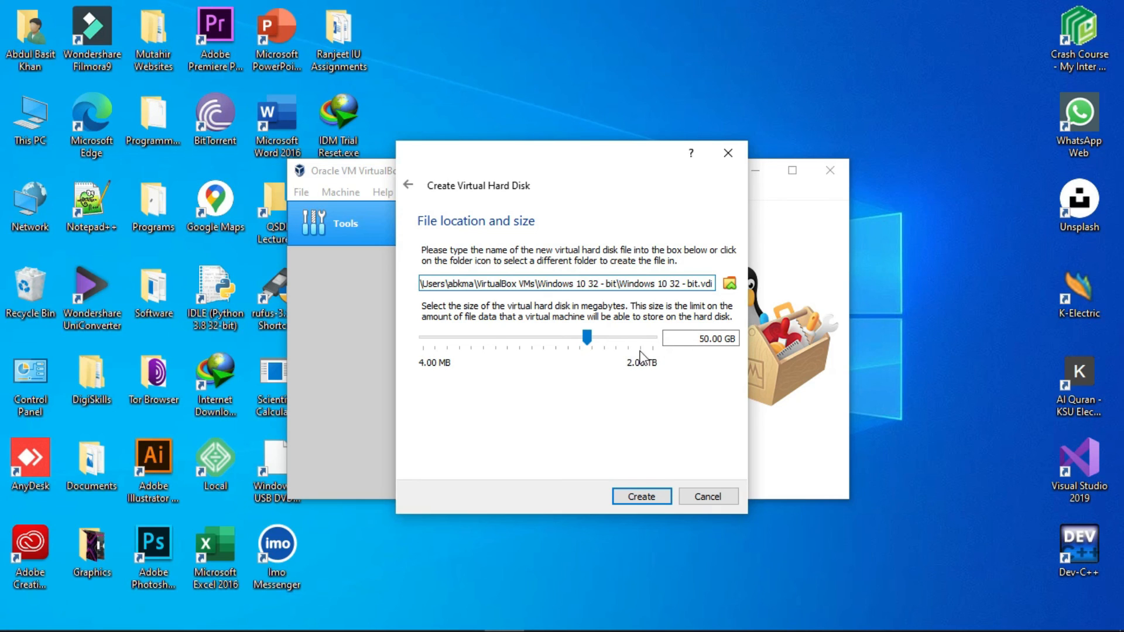
Step: Set the virtual hard disk size to 30 GB
{"action": "mouse_move", "coordinate": [592, 338]}
{"action": "left_mouse_down"}
{"action": "mouse_move", "coordinate": [571, 334]}
{"action": "mouse_move", "coordinate": [584, 338]}
{"action": "left_mouse_up"}
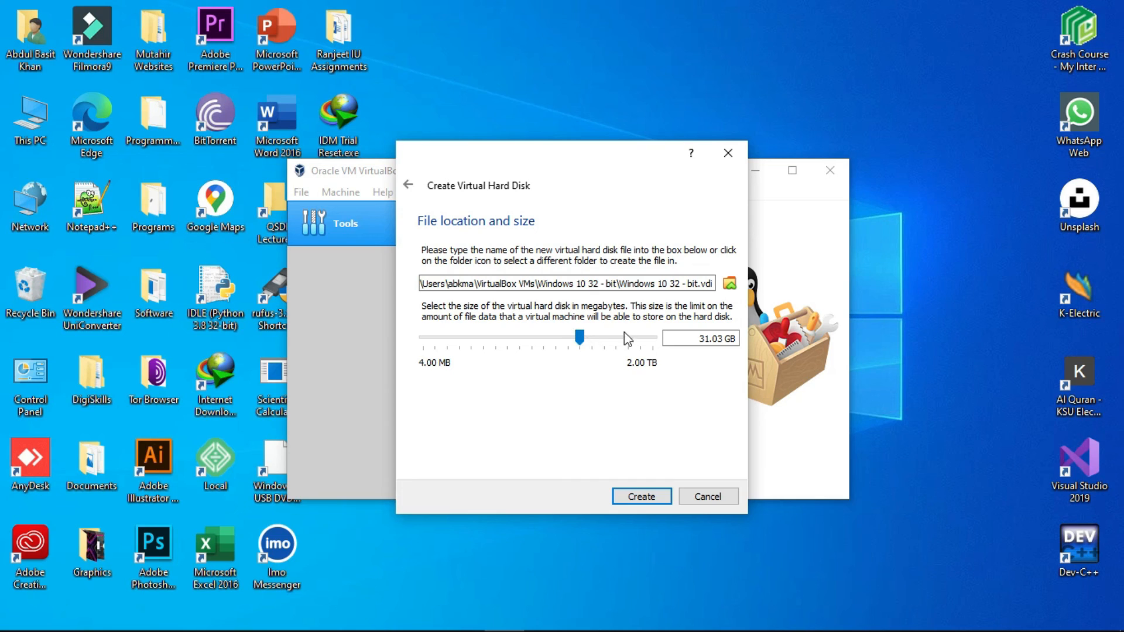
{"action": "left_click_drag", "start_coordinate": [704, 338], "coordinate": [722, 339]}
{"action": "key", "text": "BackSpace"}
{"action": "type", "text": "000"}
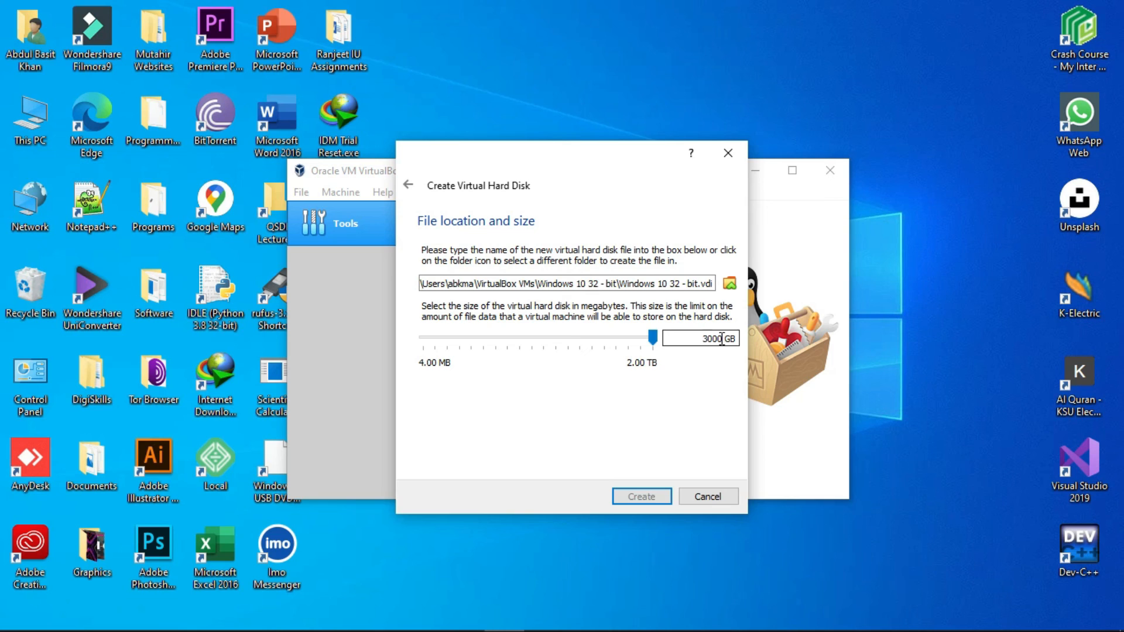
{"action": "key", "text": "BackSpace"}
{"action": "key", "text": "BackSpace"}
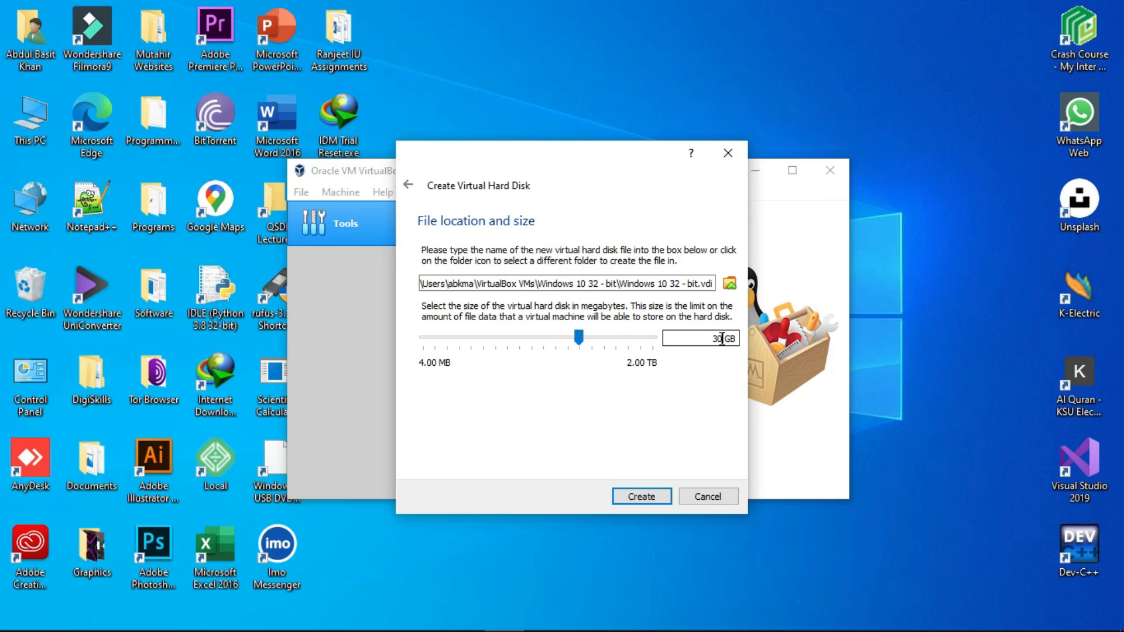
Step: Store the disk file in a new Virtual Machine folder on Local Disk (F:) and create the virtual machine
{"action": "left_click", "coordinate": [730, 284]}
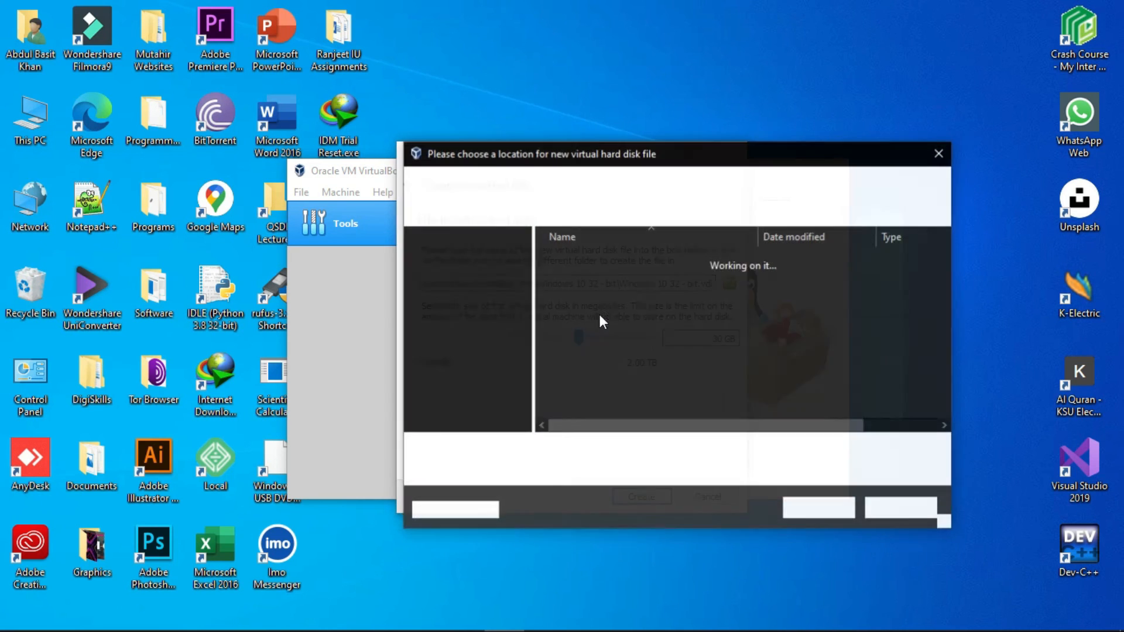
{"action": "left_click_drag", "start_coordinate": [526, 265], "coordinate": [533, 345]}
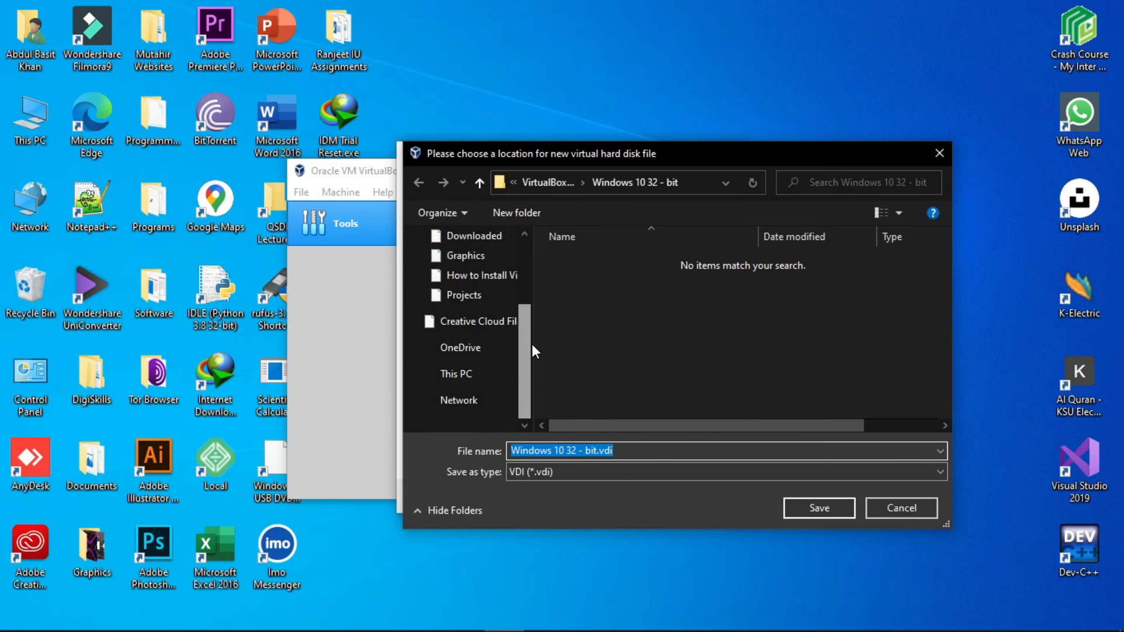
{"action": "left_click", "coordinate": [417, 373]}
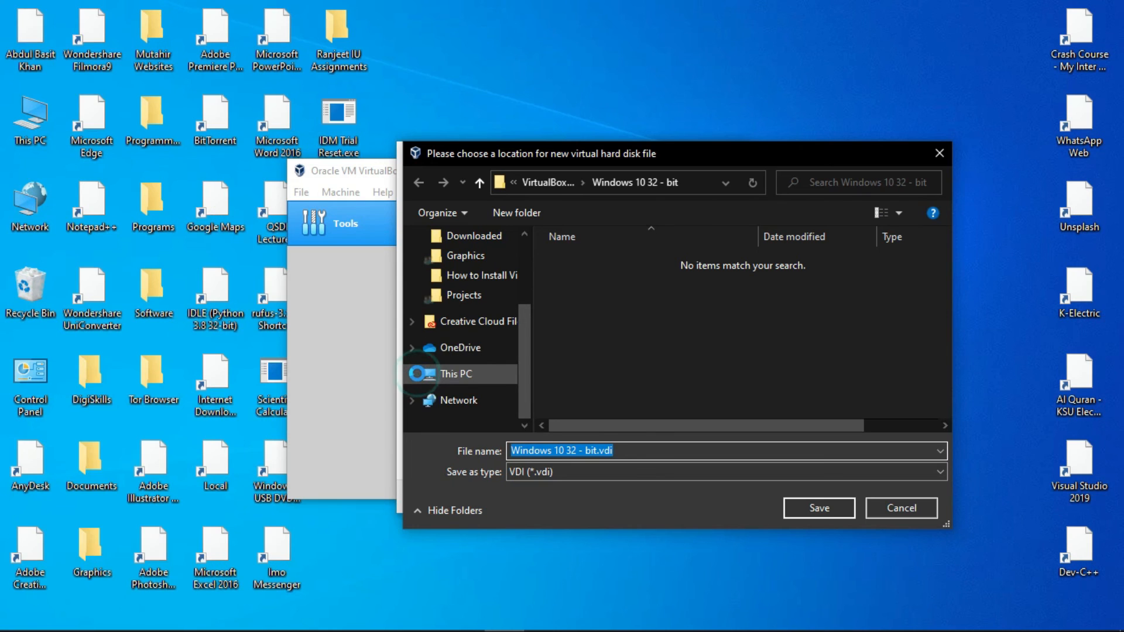
{"action": "left_click_drag", "start_coordinate": [527, 283], "coordinate": [538, 398]}
{"action": "left_click", "coordinate": [438, 356]}
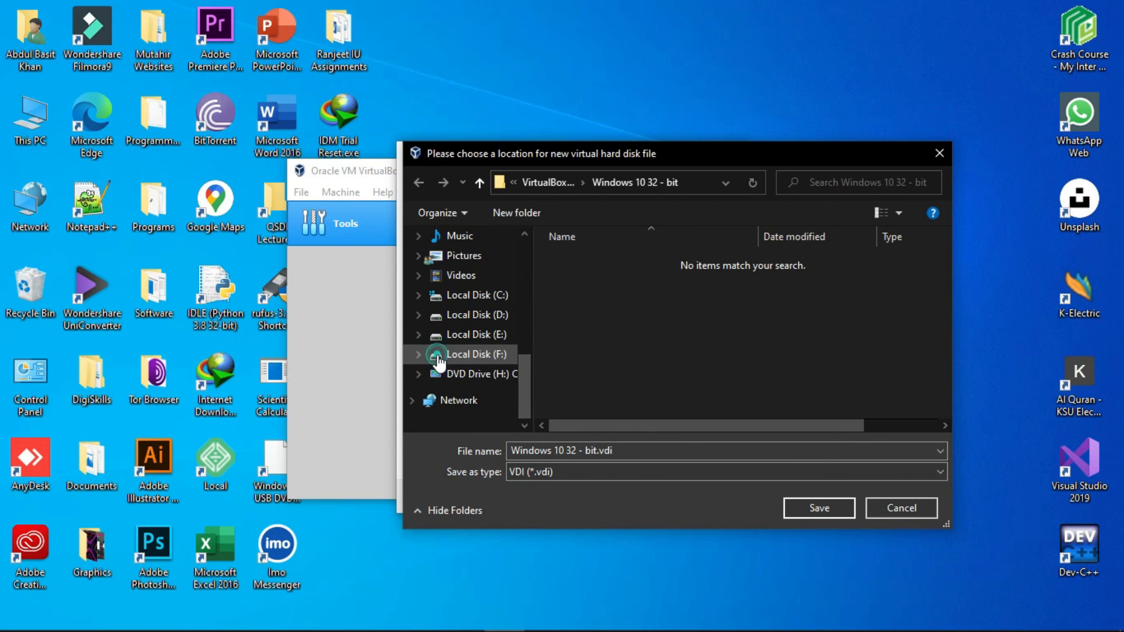
{"action": "left_click", "coordinate": [637, 399]}
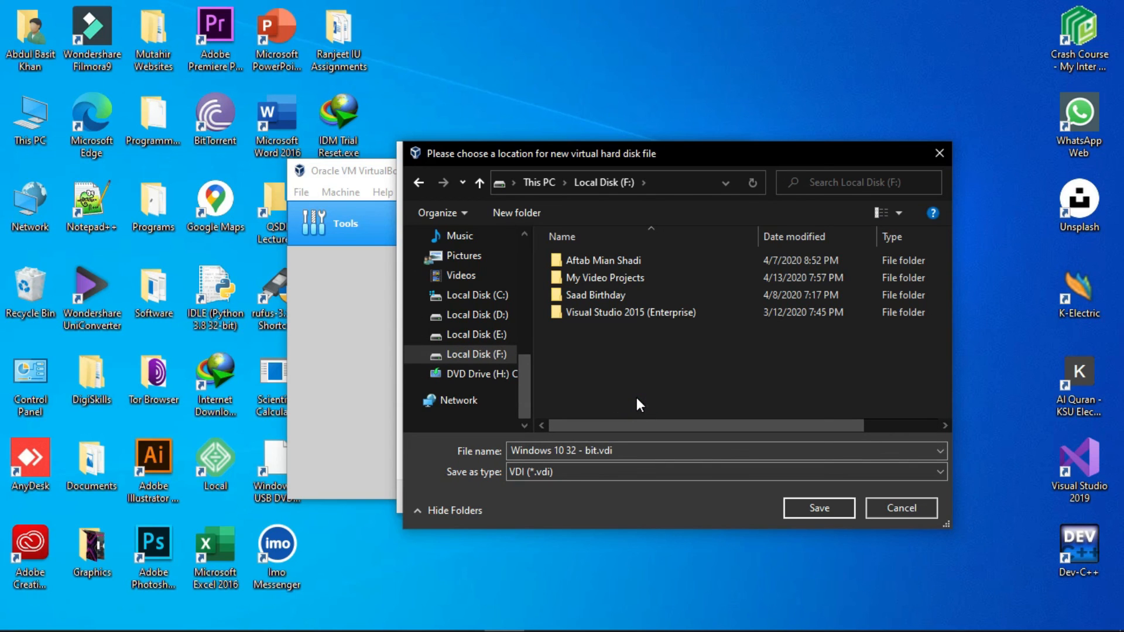
{"action": "key", "text": "ctrl+shift+n"}
{"action": "type", "text": "Virtua"}
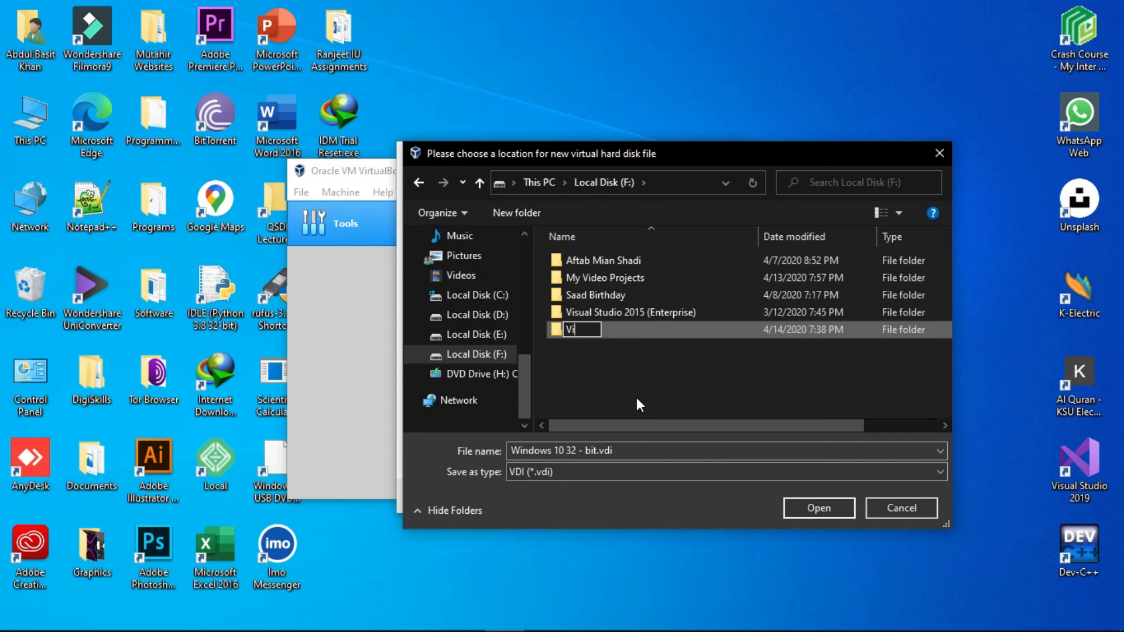
{"action": "type", "text": "M"}
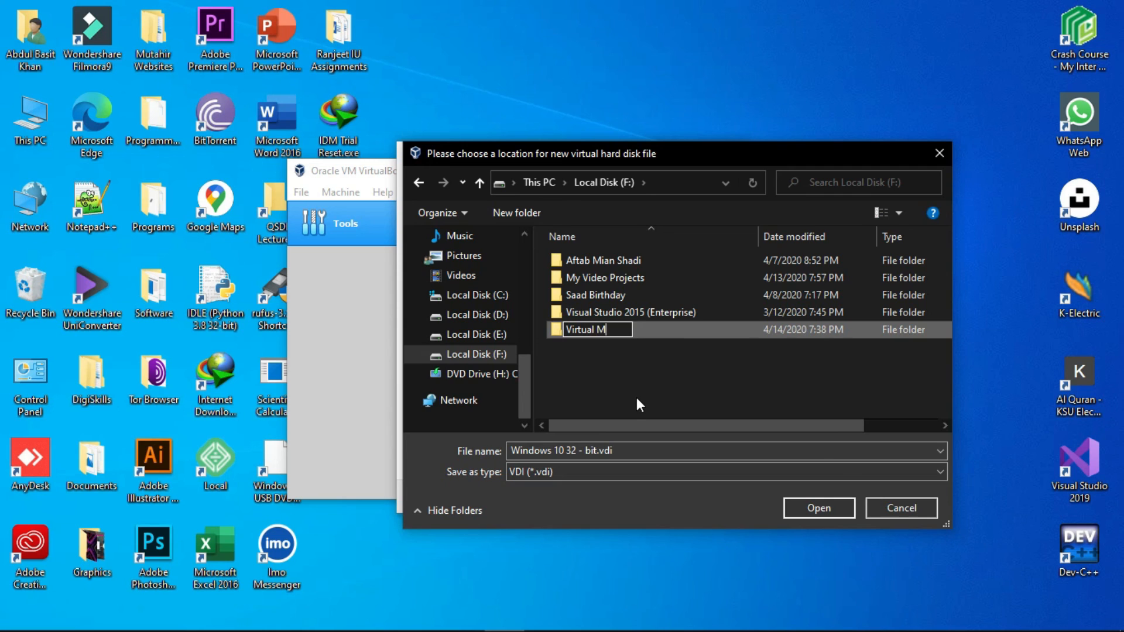
{"action": "type", "text": "achine"}
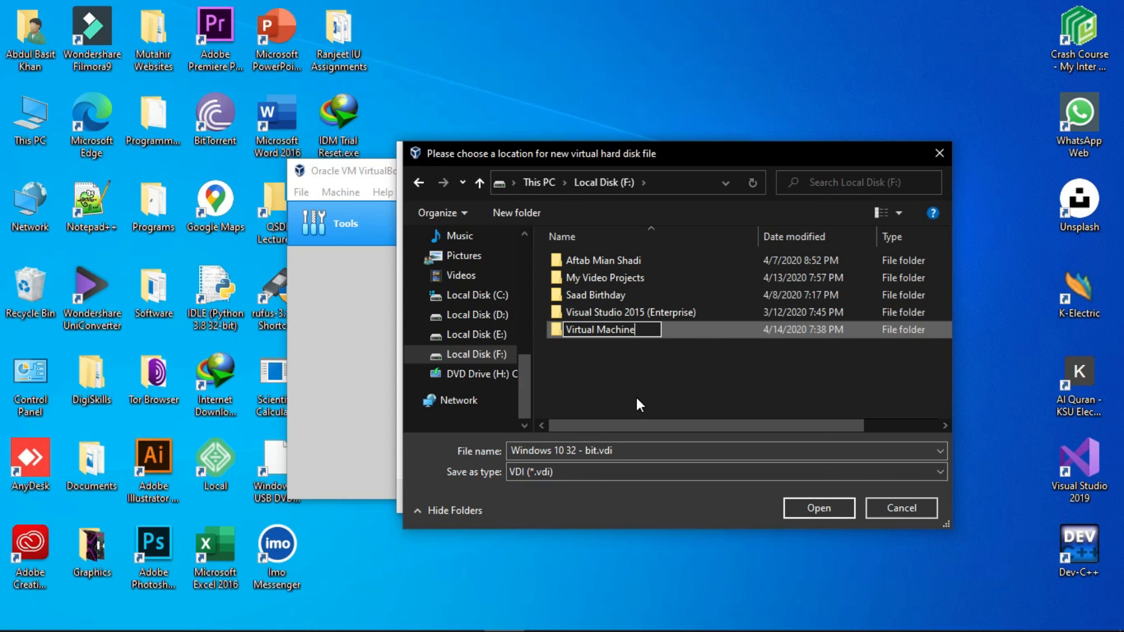
{"action": "key", "text": "Return"}
{"action": "key", "text": "Return"}
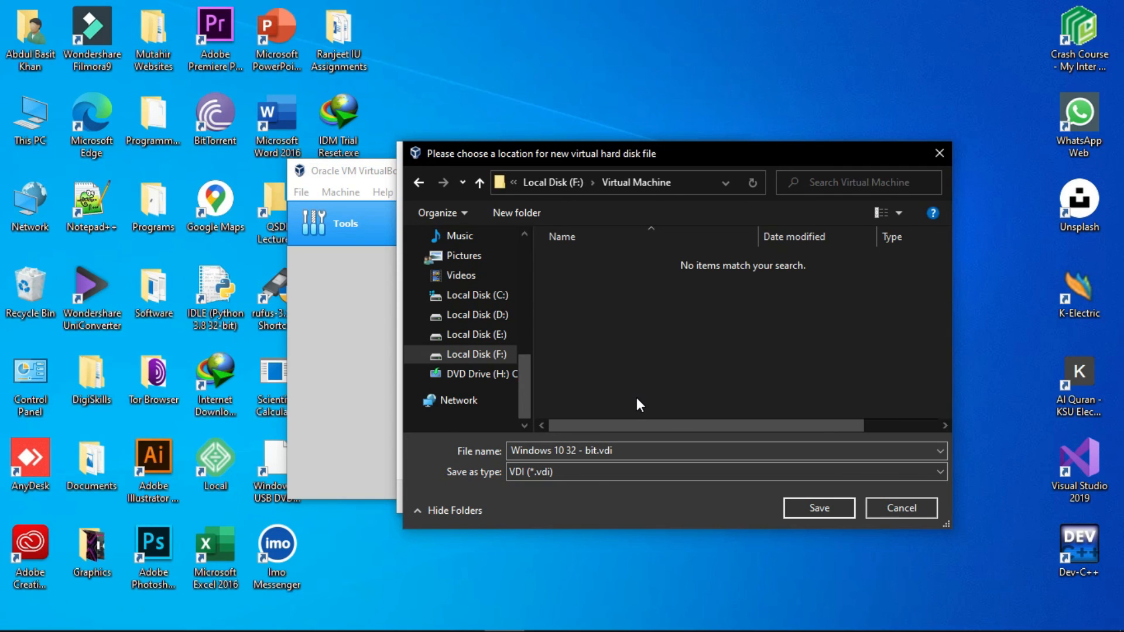
{"action": "left_click", "coordinate": [843, 510]}
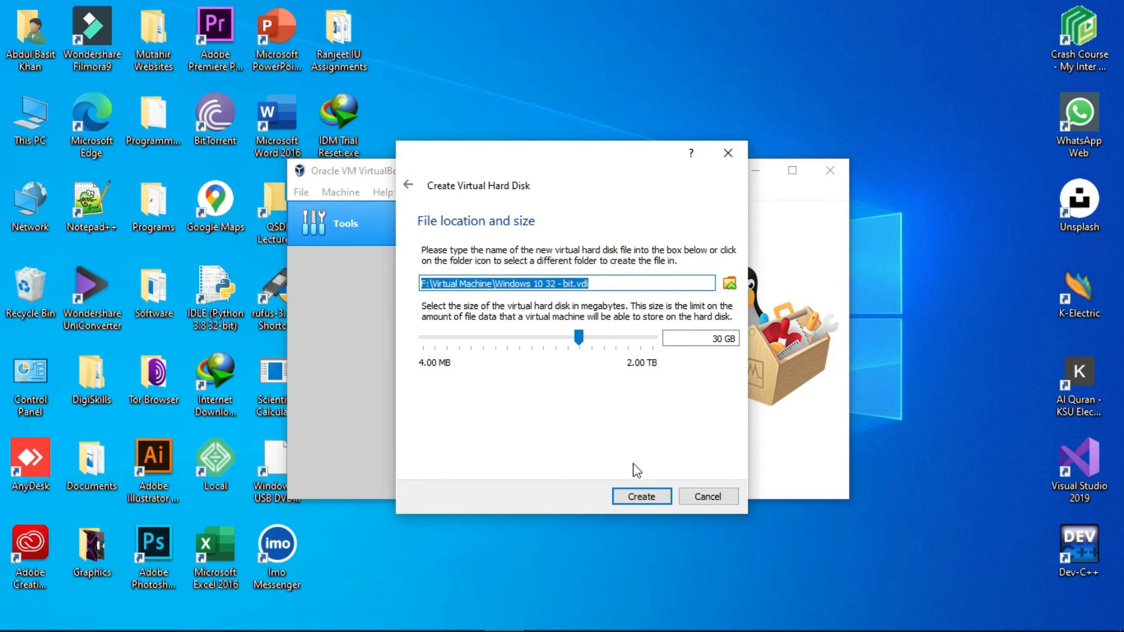
{"action": "left_click", "coordinate": [649, 500]}
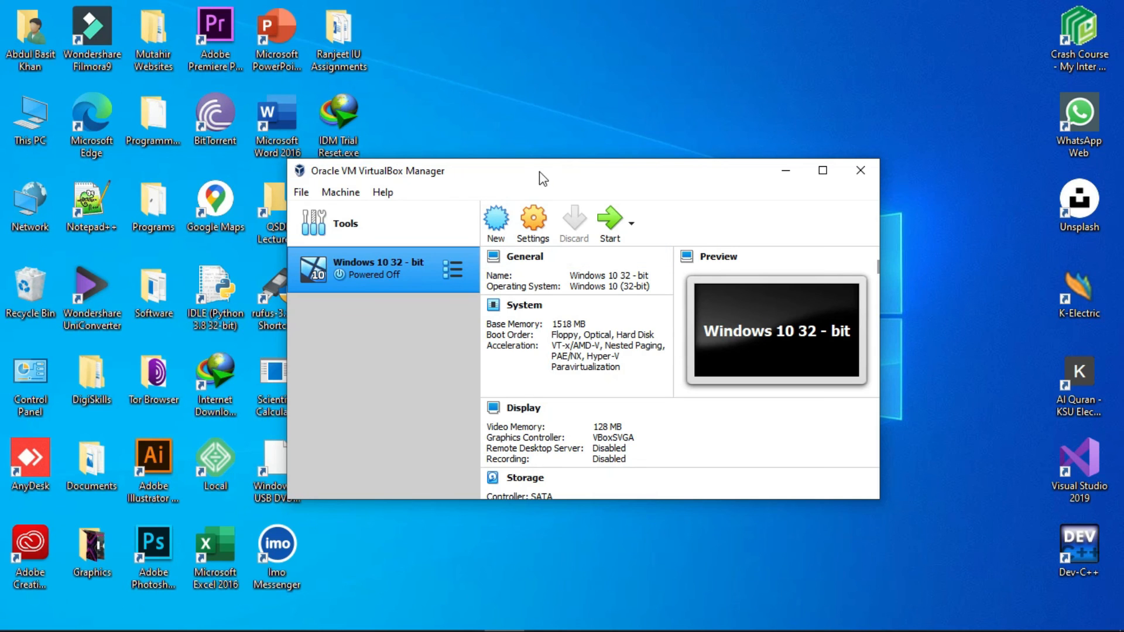
{"action": "left_click_drag", "start_coordinate": [537, 173], "coordinate": [622, 104]}
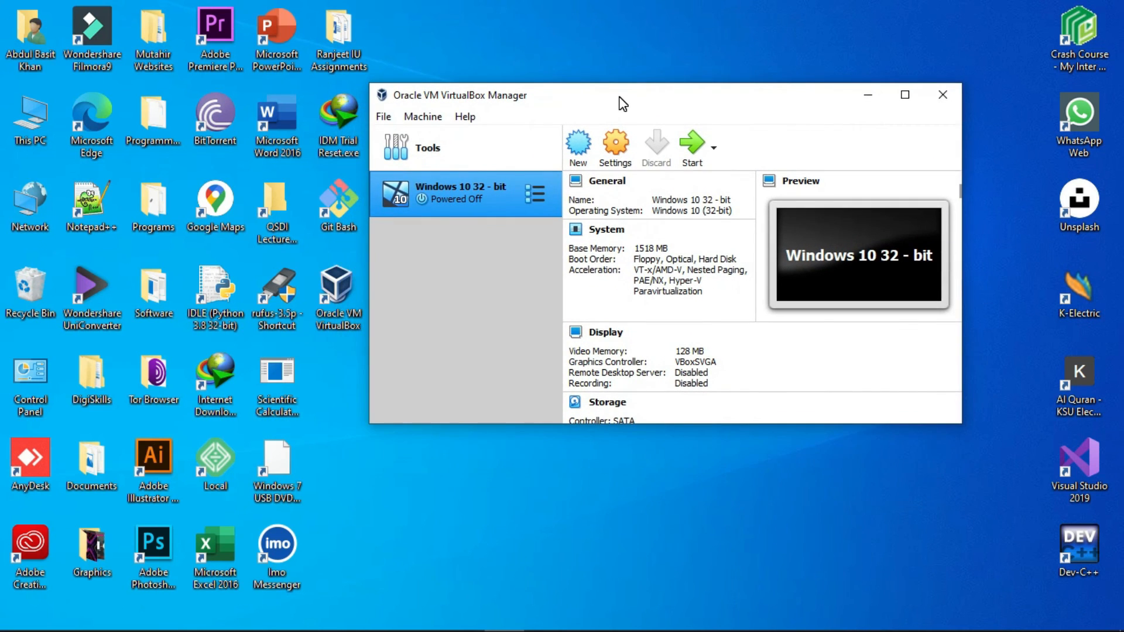